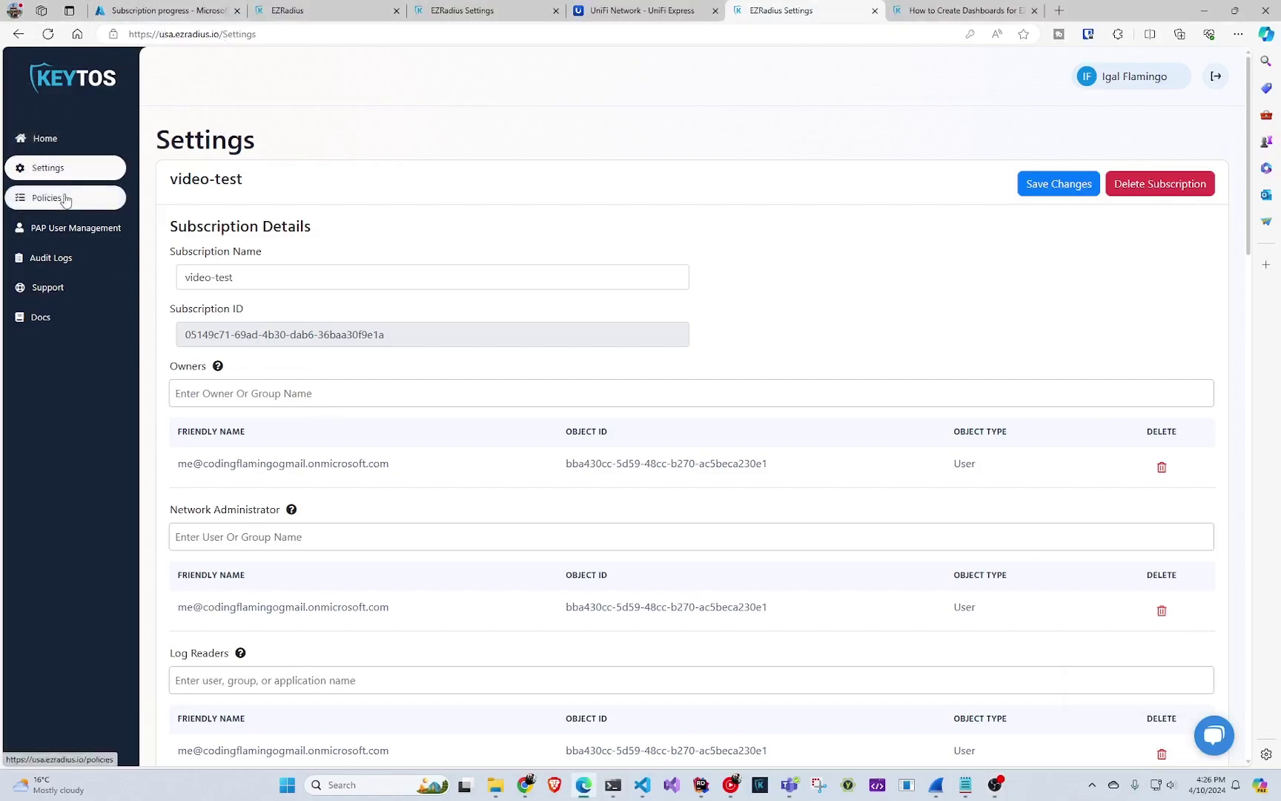
- Go to the Policies page and scroll down to the blank Create New Policy form
left_click(85, 205)
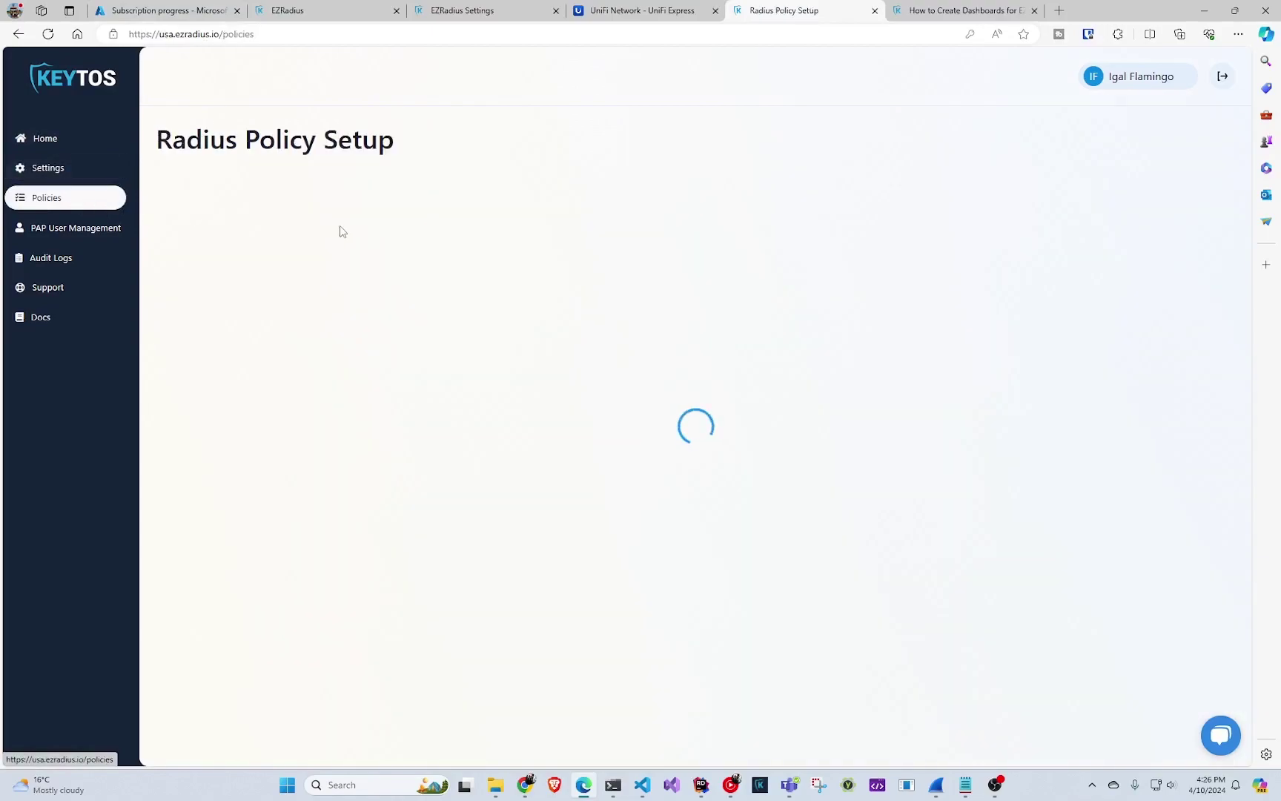
scroll(329, 205, "down", 5)
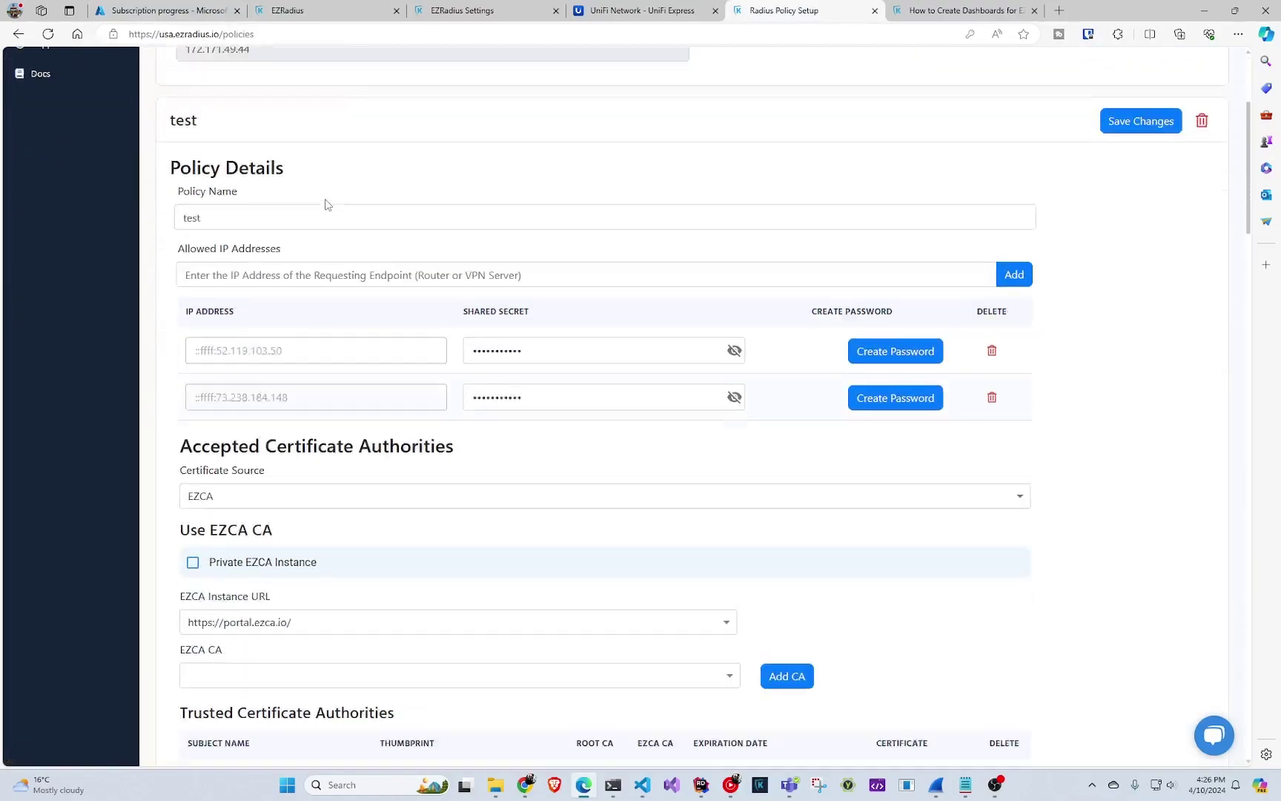
scroll(321, 229, "up", 5)
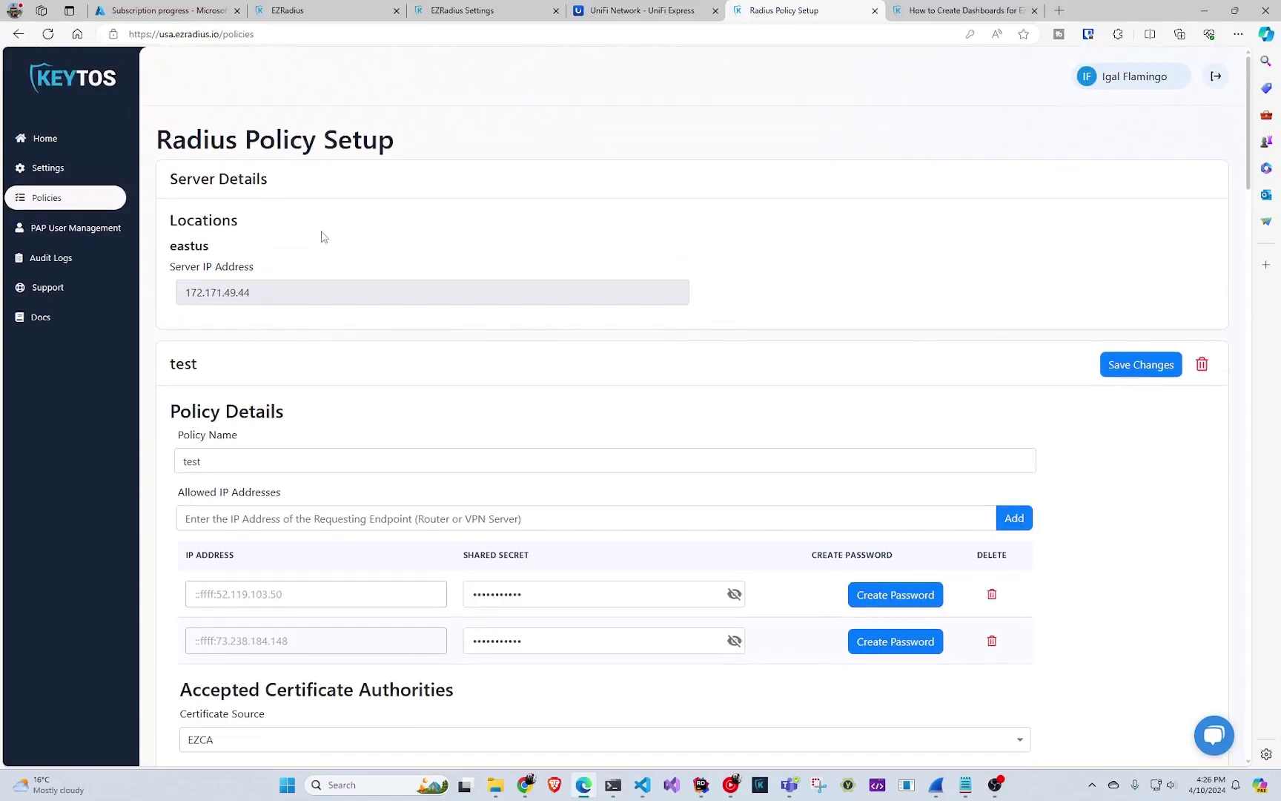
scroll(331, 236, "down", 20)
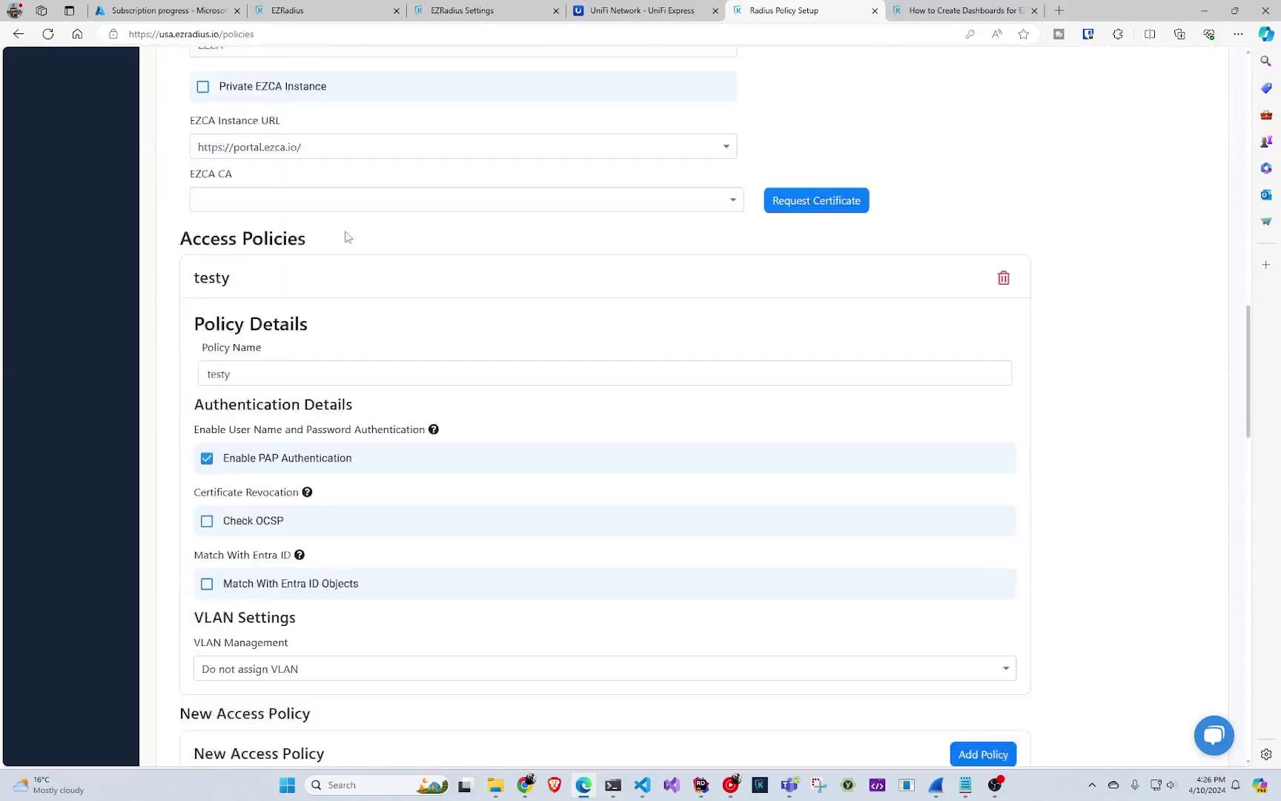
scroll(341, 251, "down", 2)
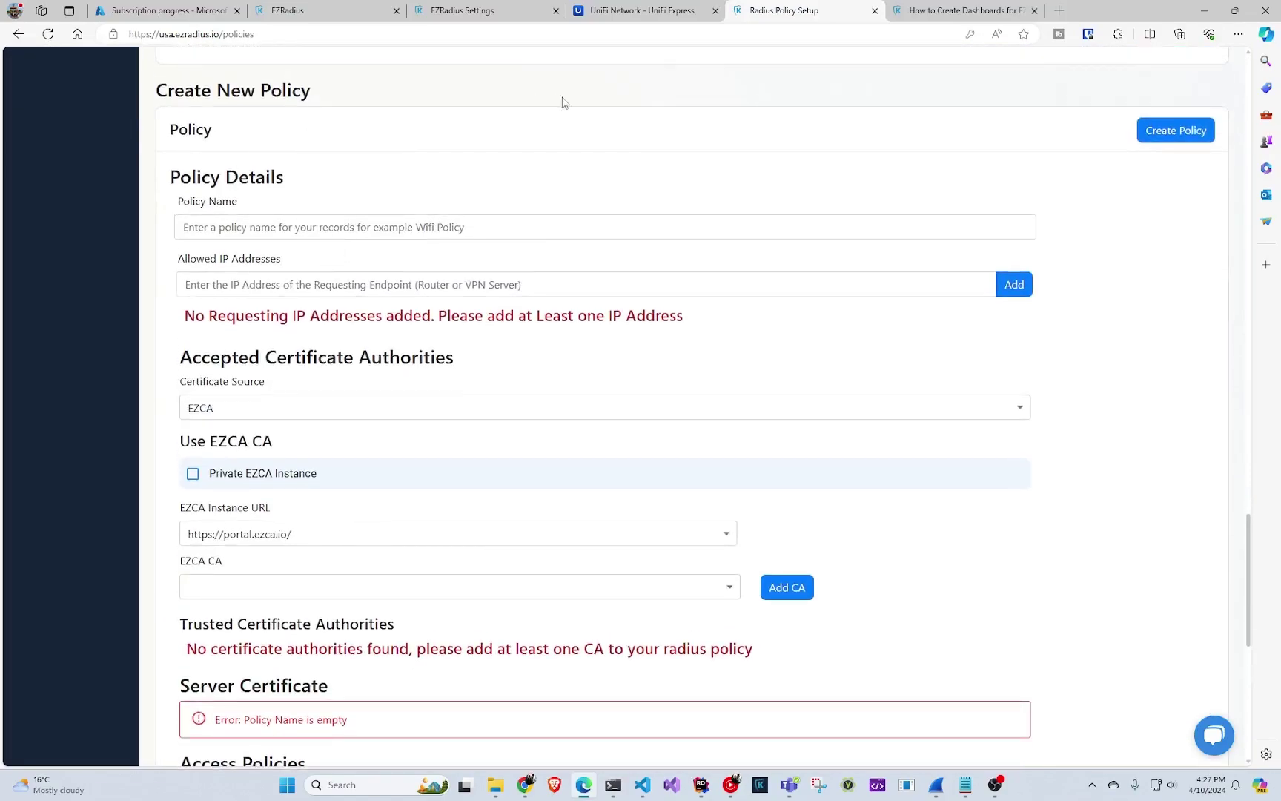
- Name the policy video-policy and add 19.191.1.1 as an allowed IP address
left_click(313, 226)
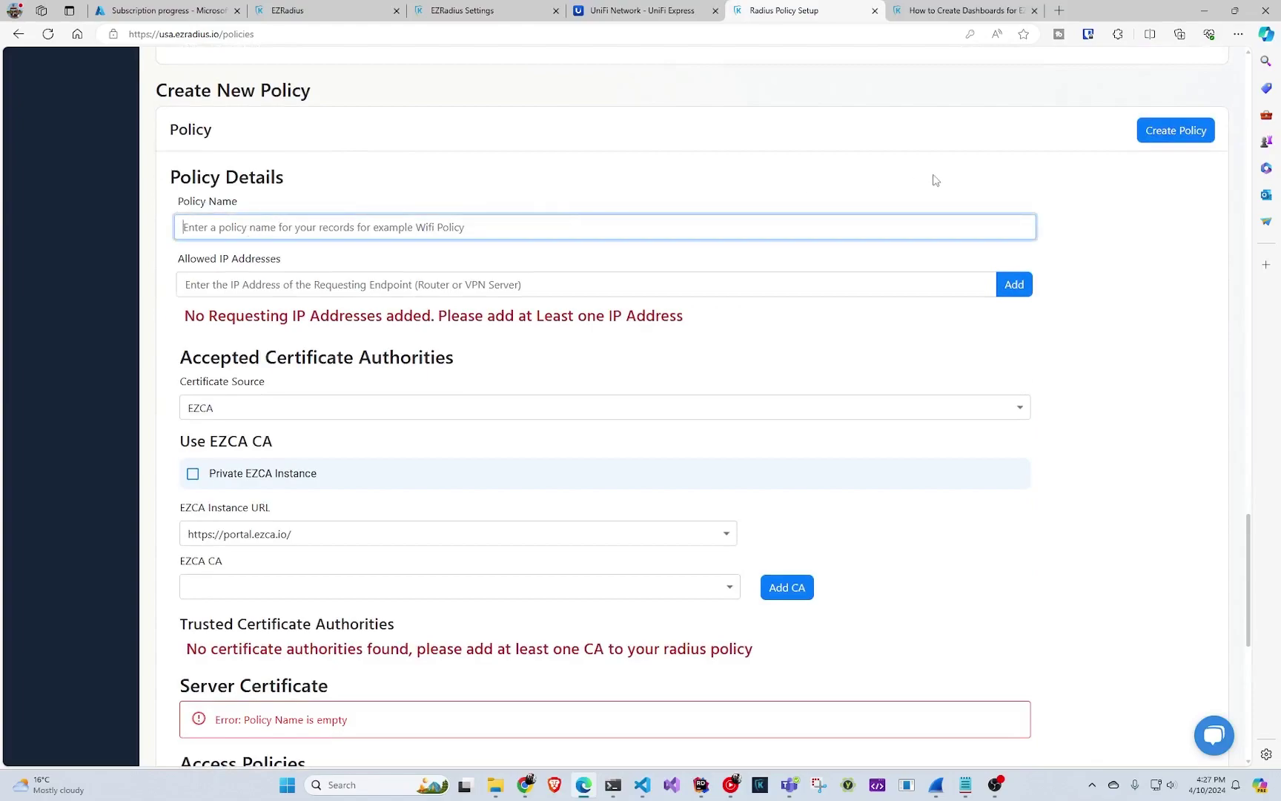
type("V")
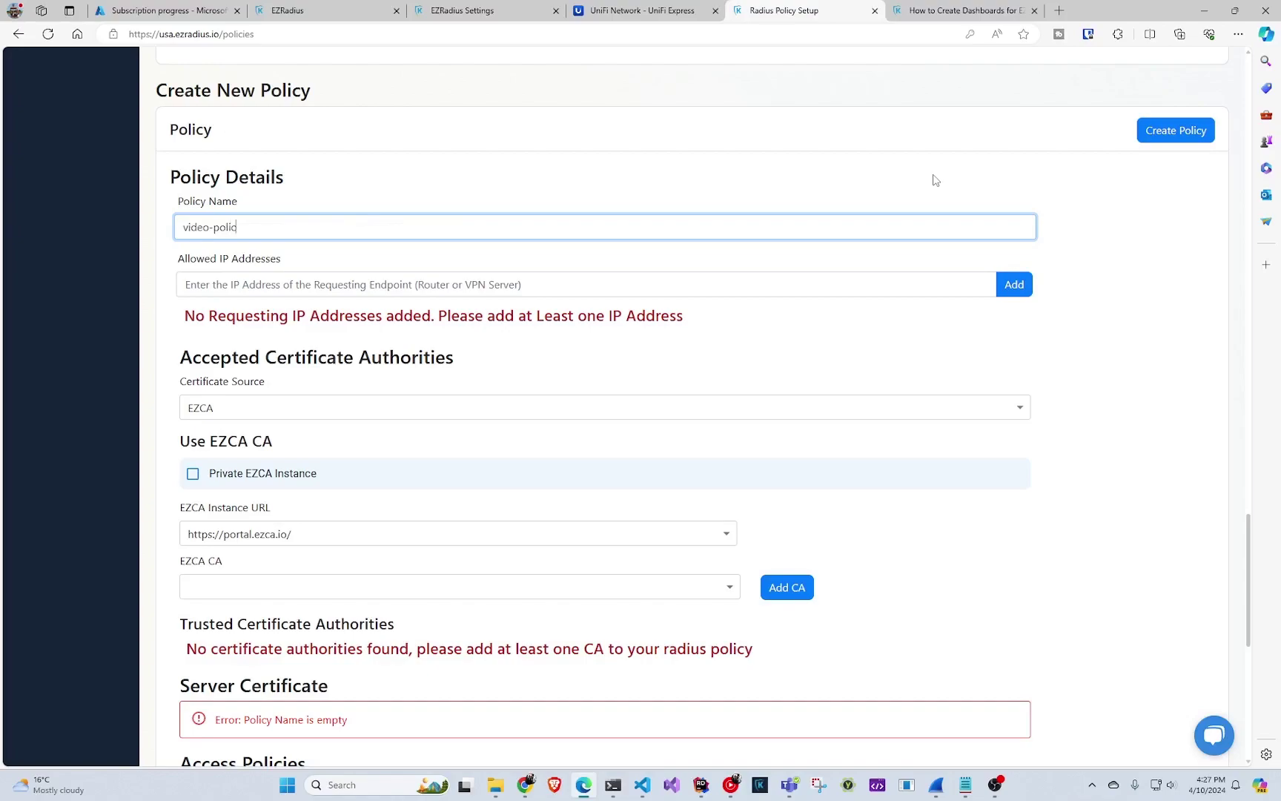
left_click(290, 276)
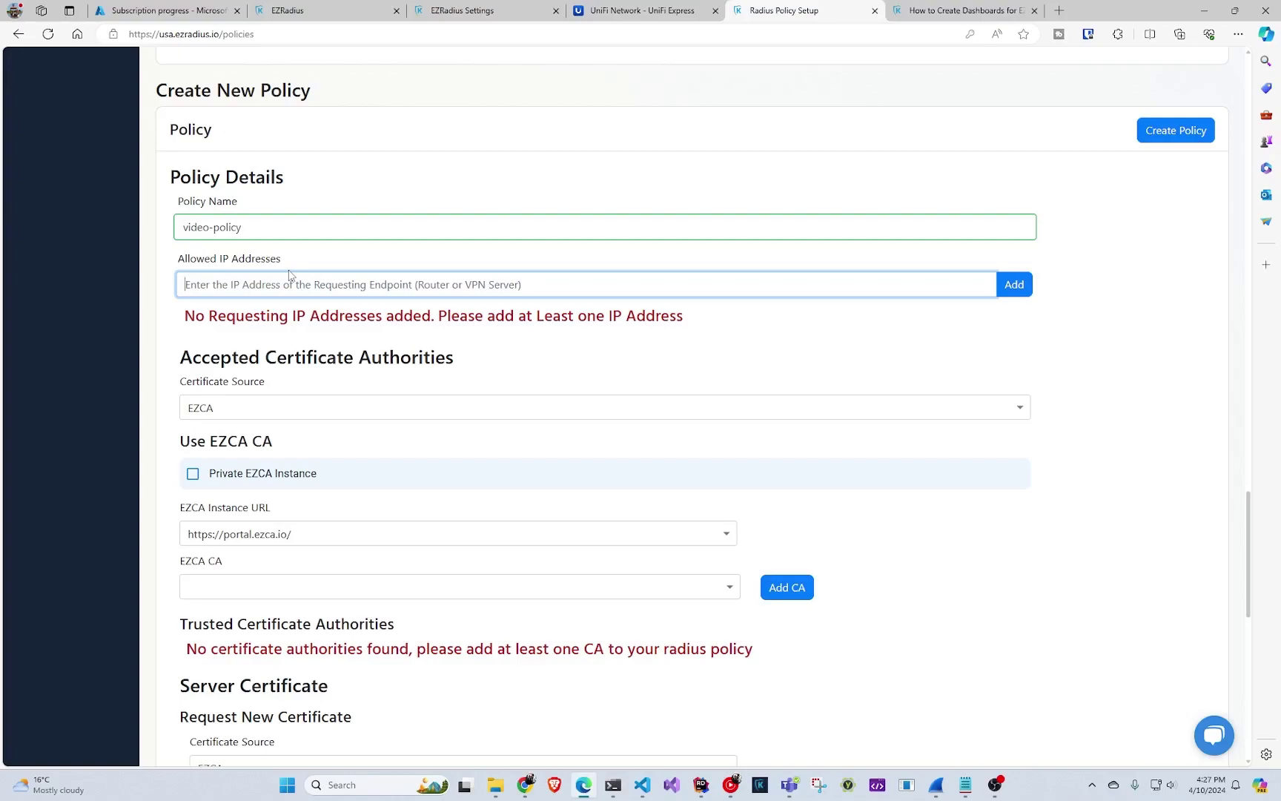
type("19.191.1.1")
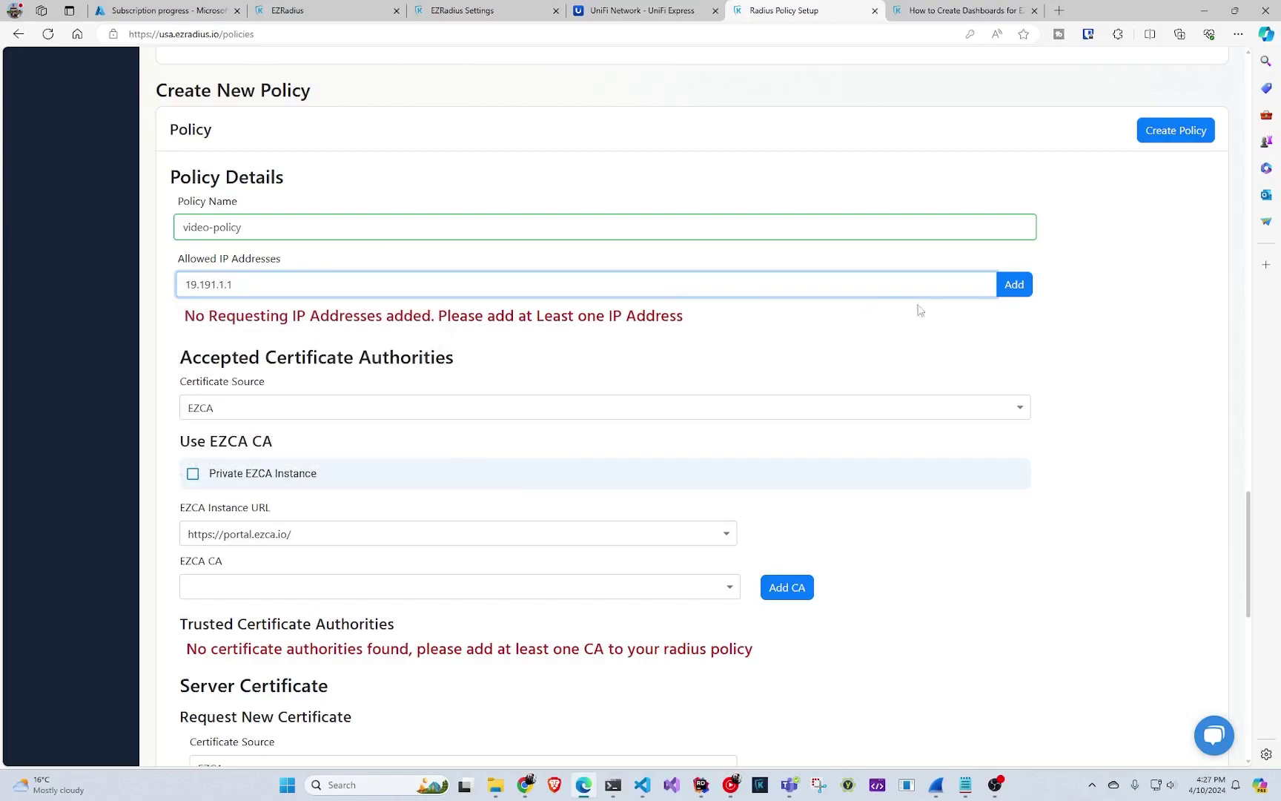
left_click(1017, 289)
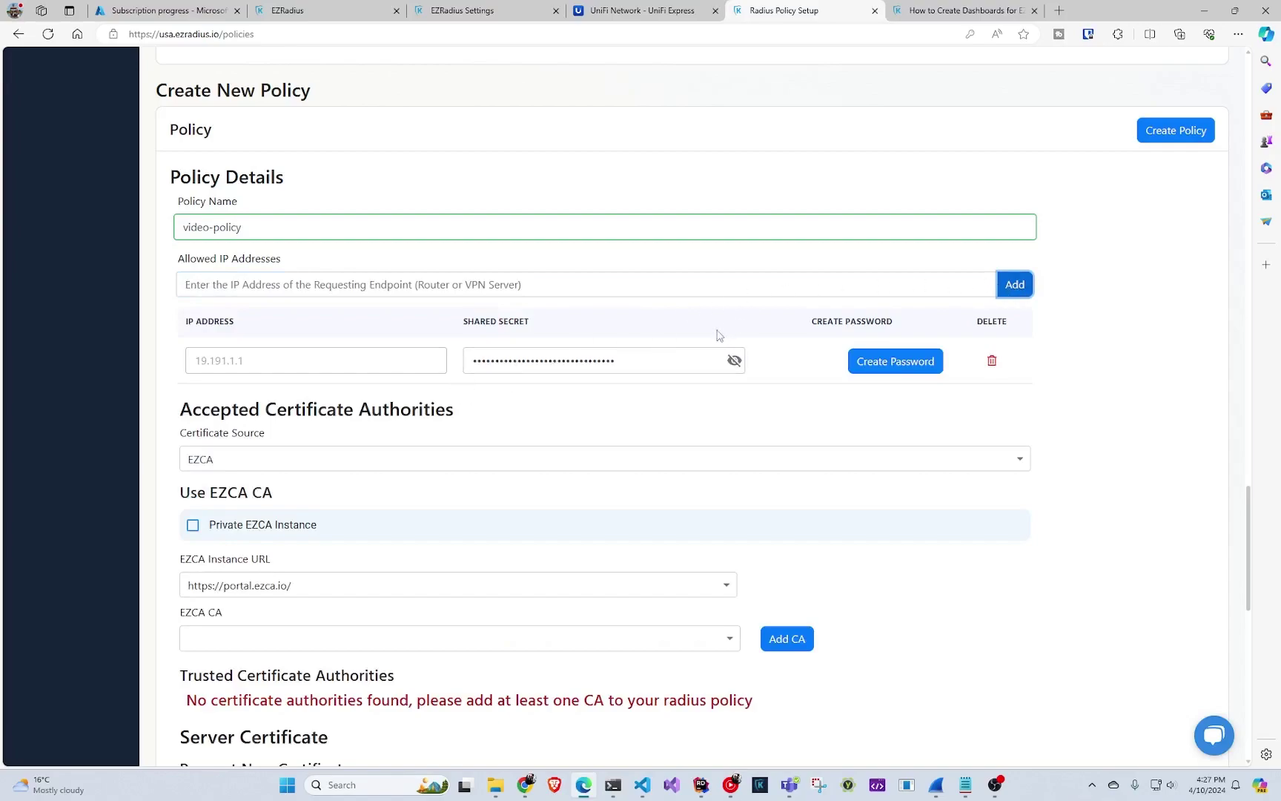
- Replace the generated shared secret for 19.191.1.1 with a custom secret
left_click(640, 354)
left_click(733, 360)
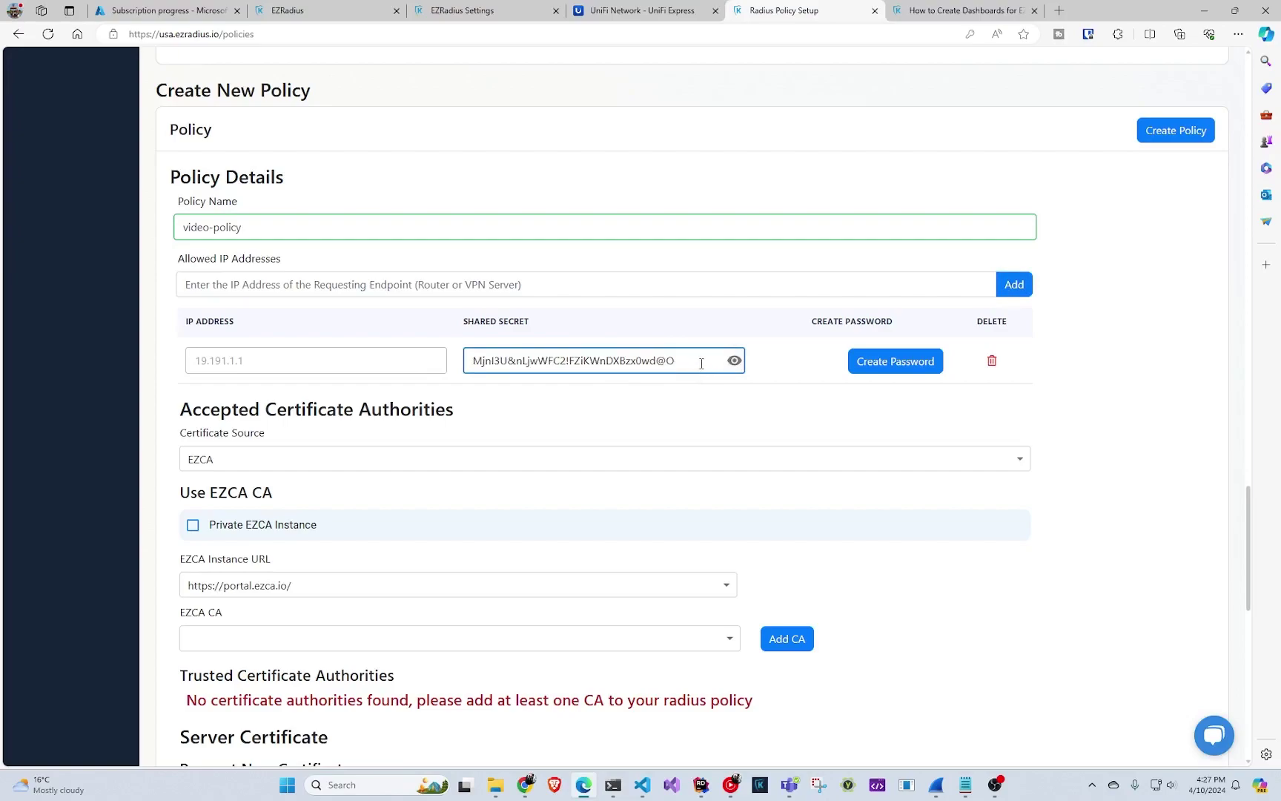
left_click_drag(702, 363, 421, 363)
type("asdfasdf")
left_click(652, 401)
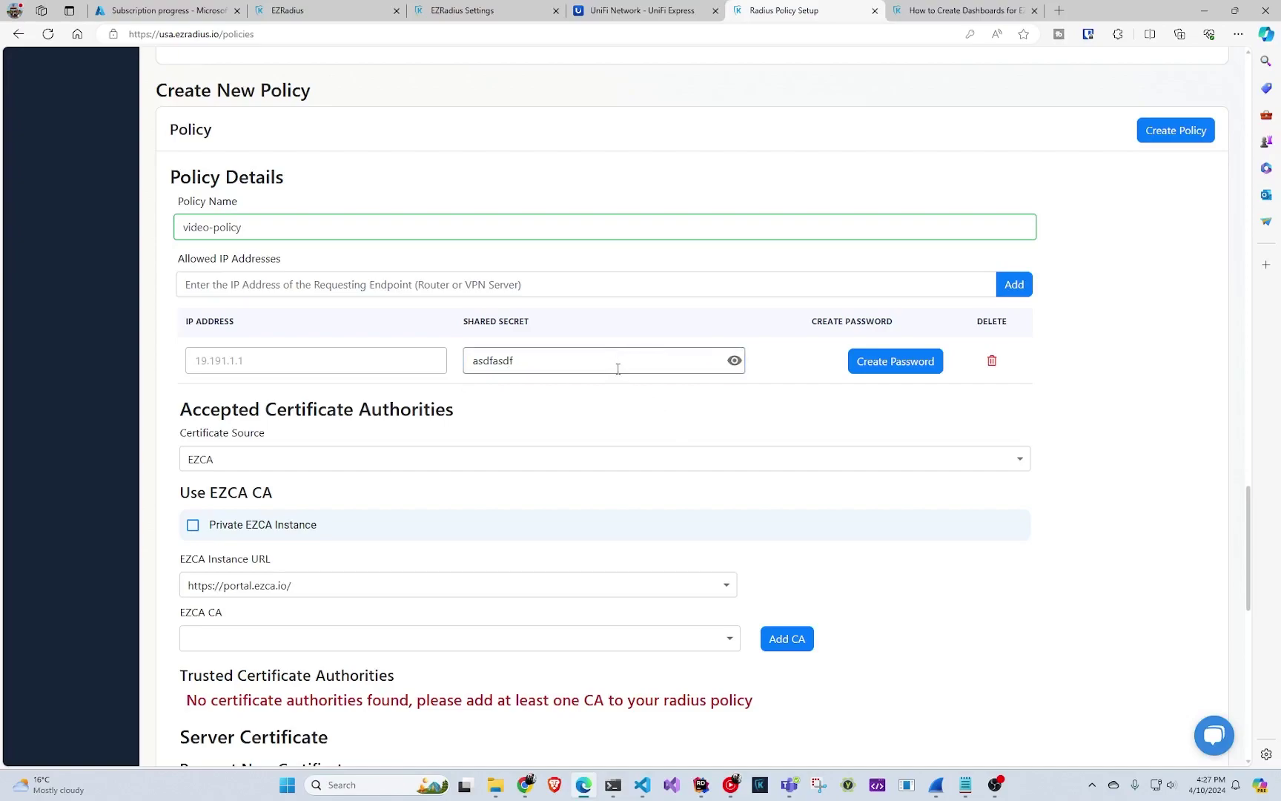
scroll(617, 367, "down", 3)
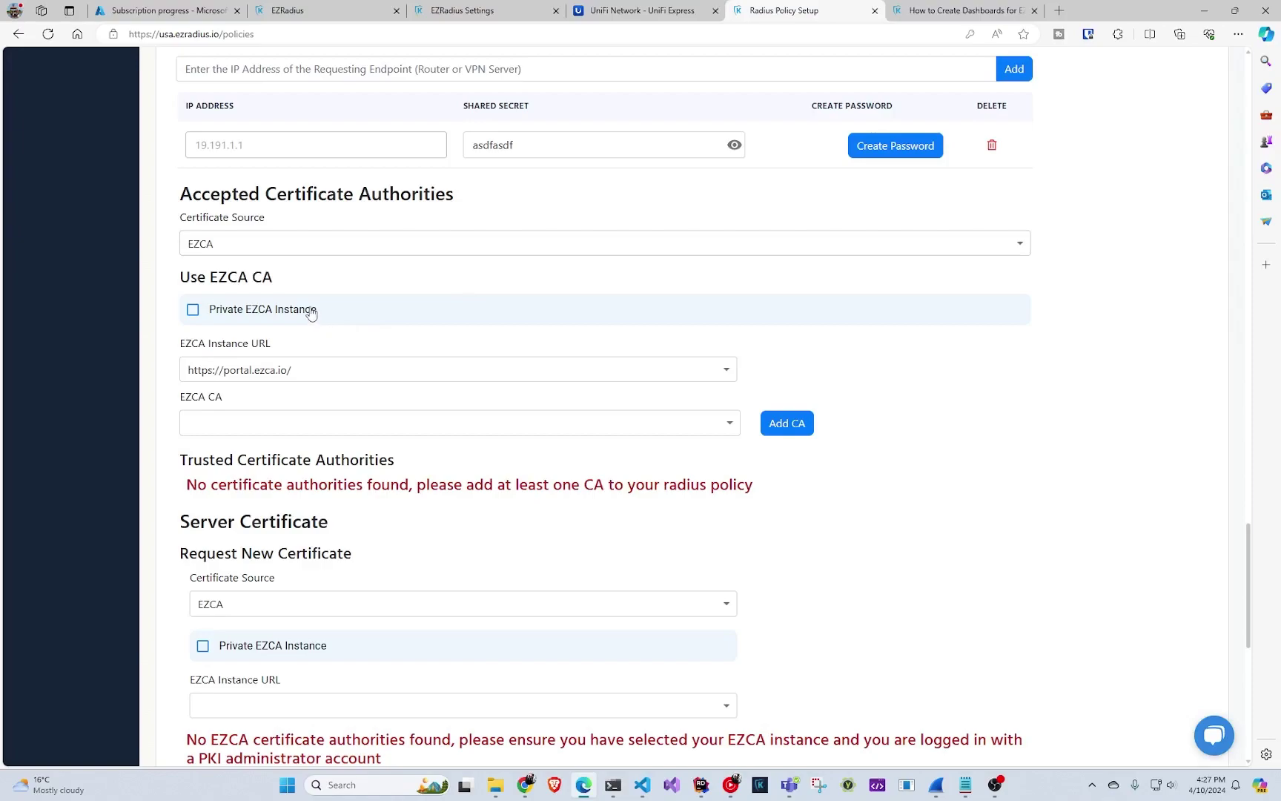
- Trust the RADIUS Server CA and linux sub2 EZCA authorities, then set Certificate Source to Local CA
left_click(317, 423)
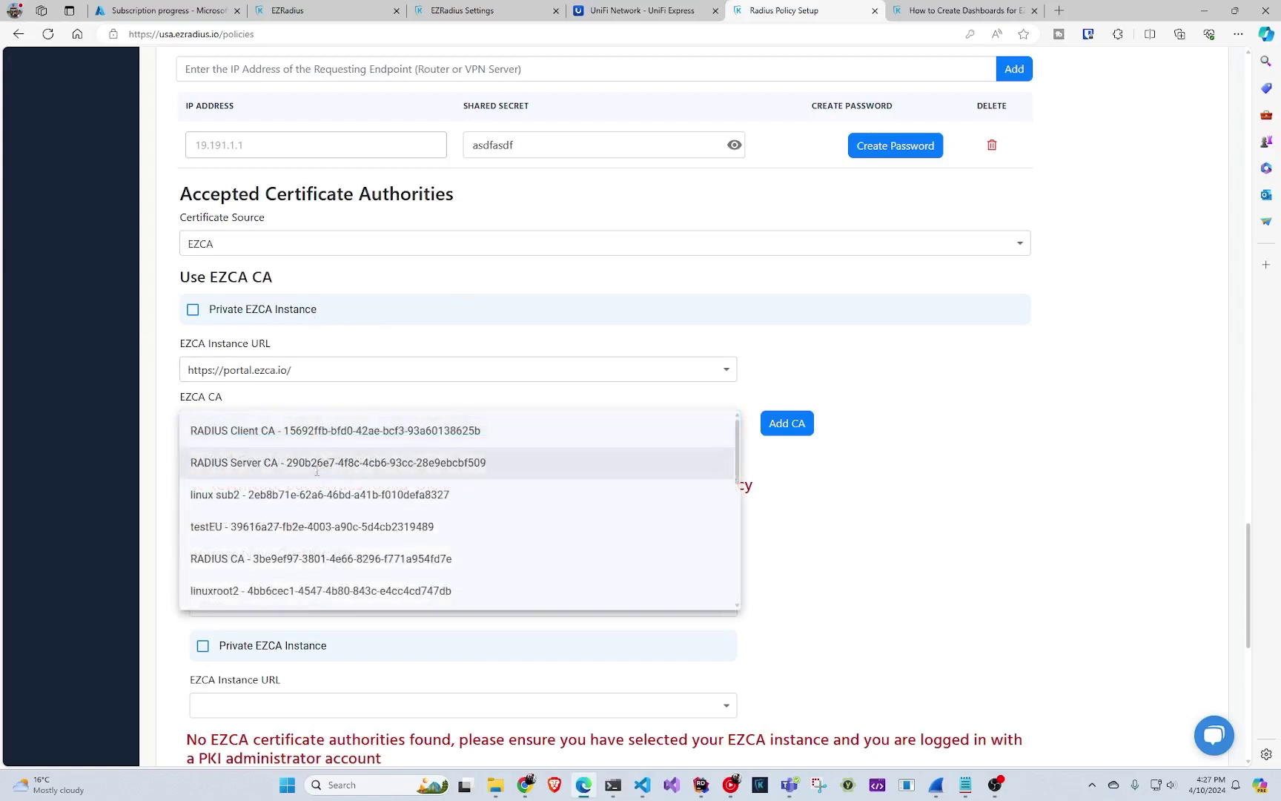
left_click(319, 458)
left_click(788, 423)
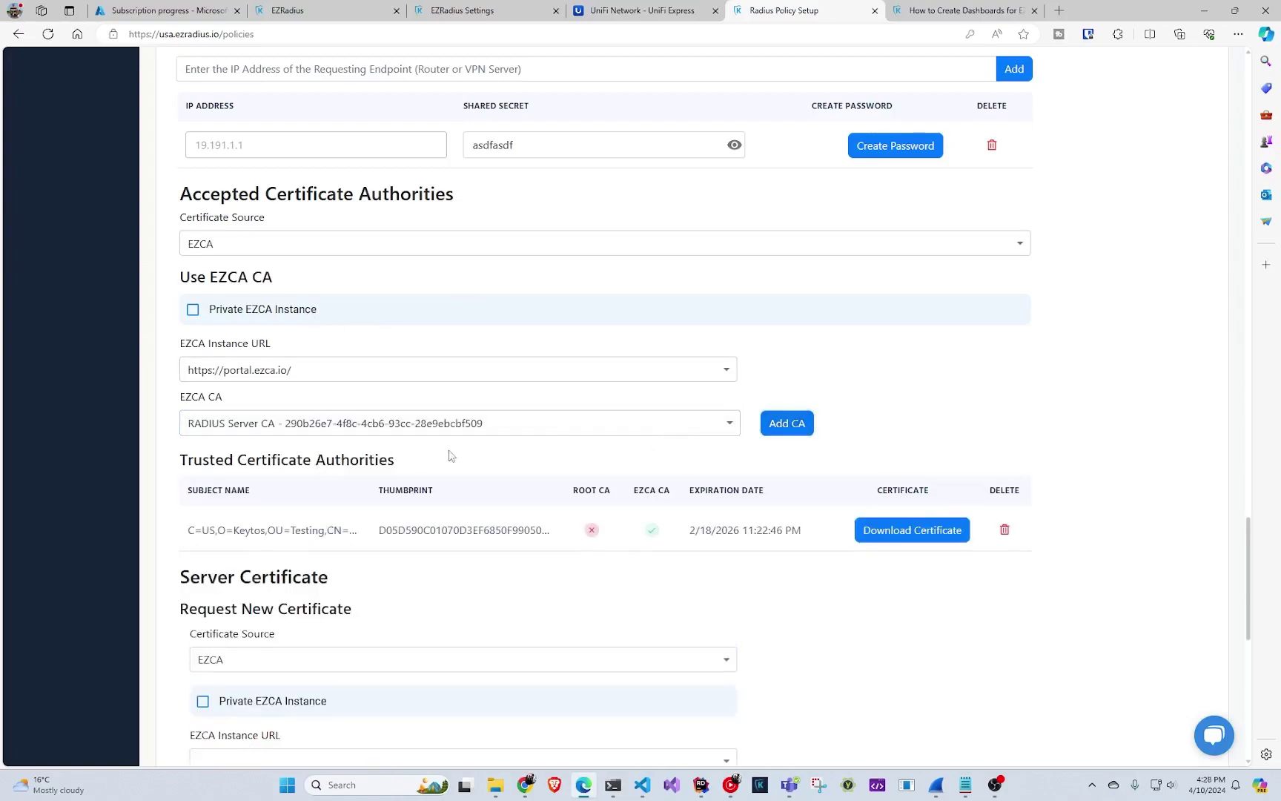
left_click(465, 412)
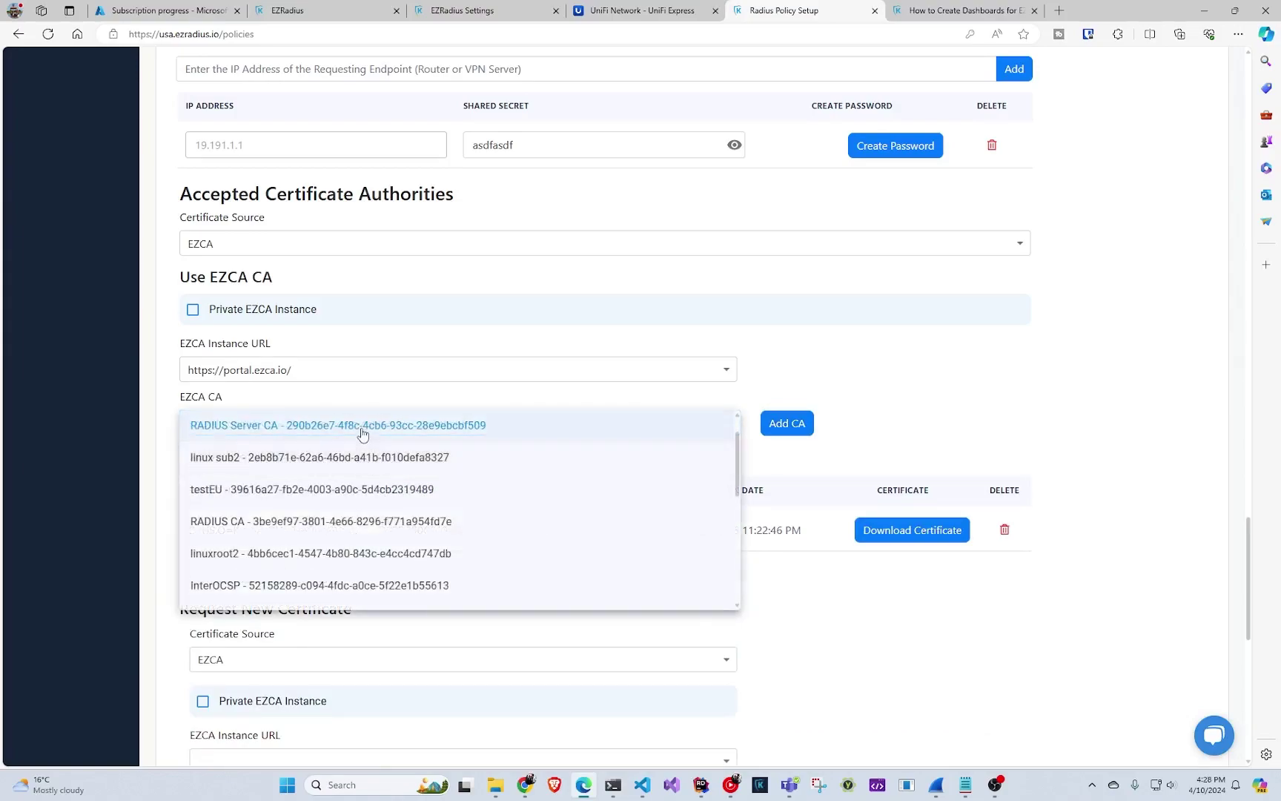
left_click(440, 437)
left_click(534, 425)
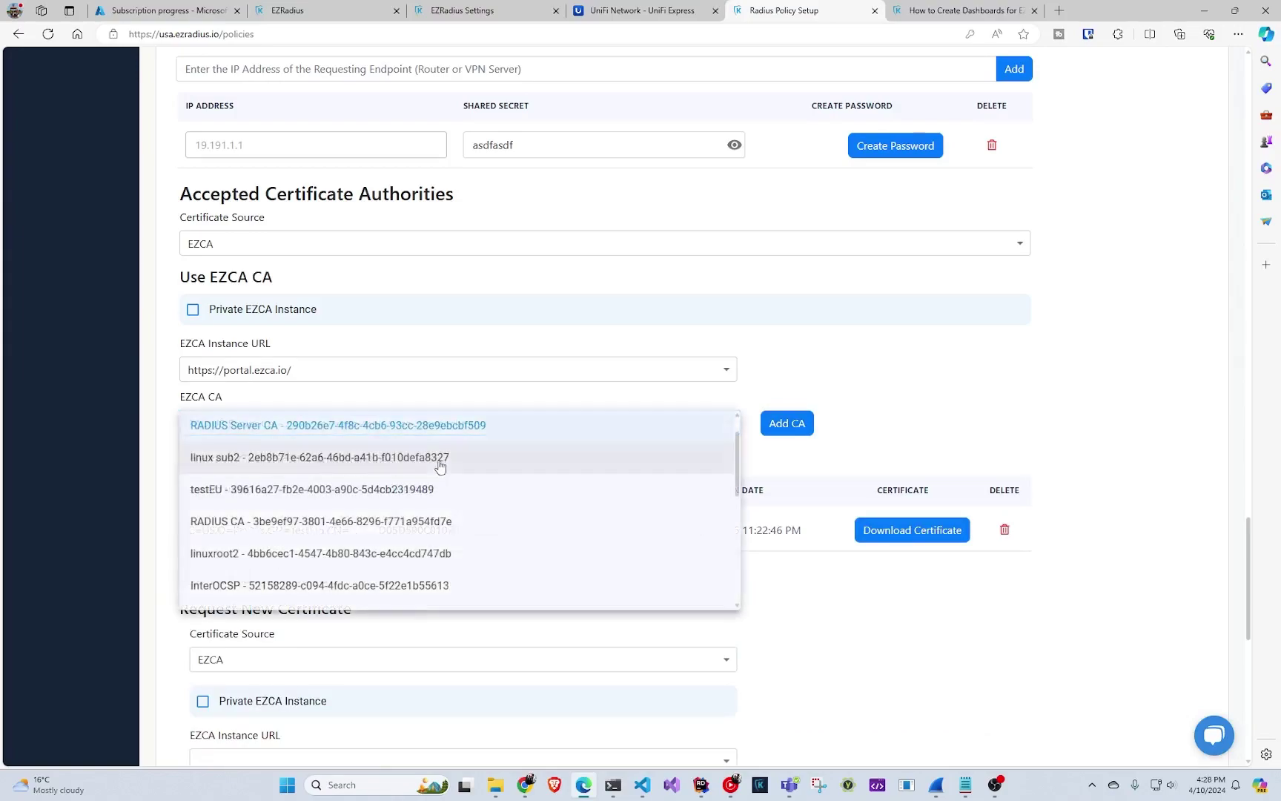
left_click(437, 459)
left_click(786, 423)
left_click(361, 244)
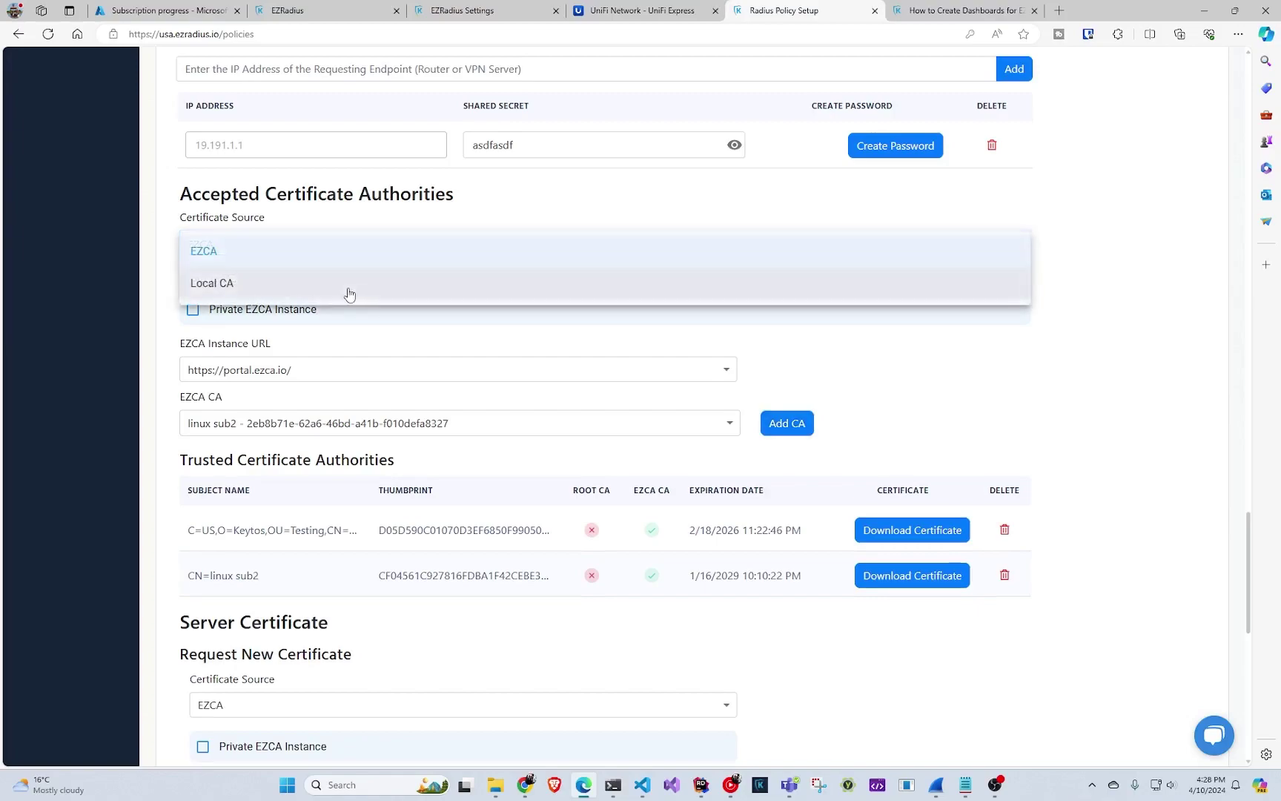
left_click(350, 287)
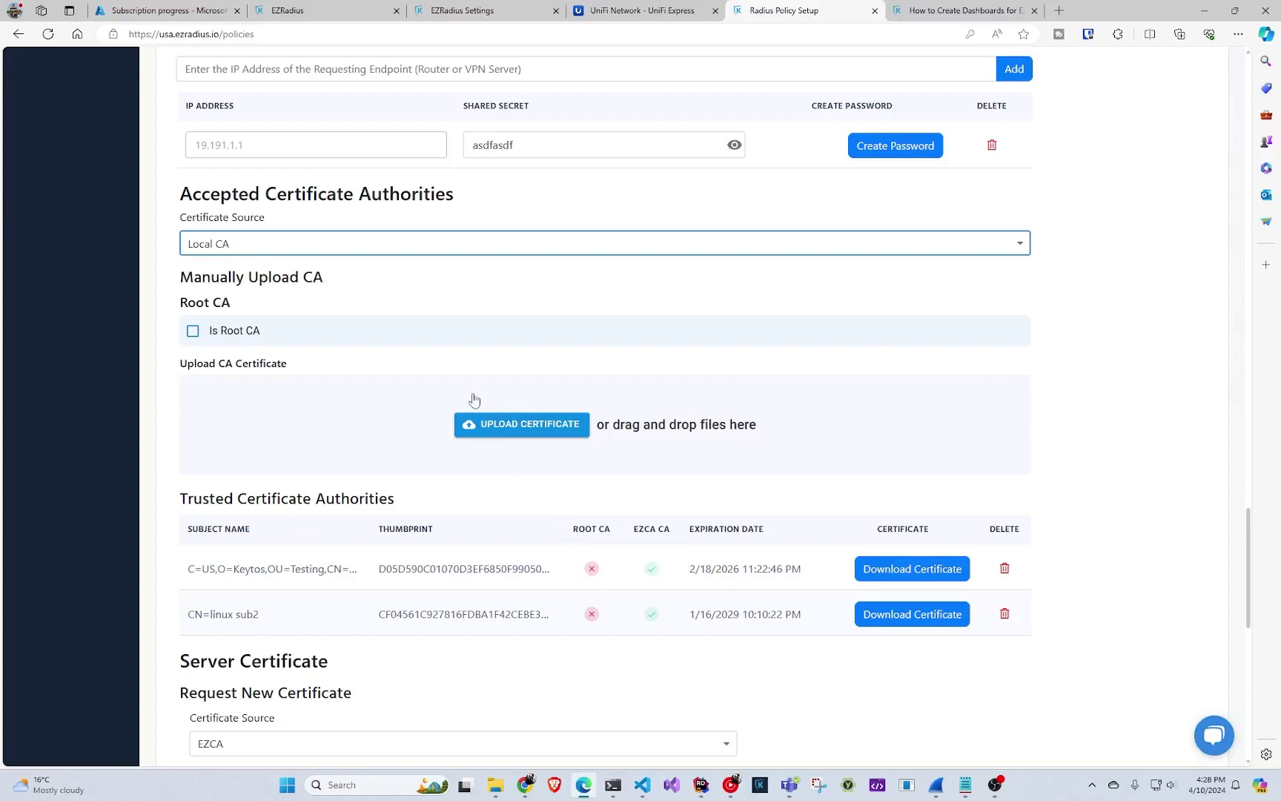
- Set Certificate Source back to EZCA and add Root 3 as a trusted authority
left_click(385, 251)
left_click(381, 252)
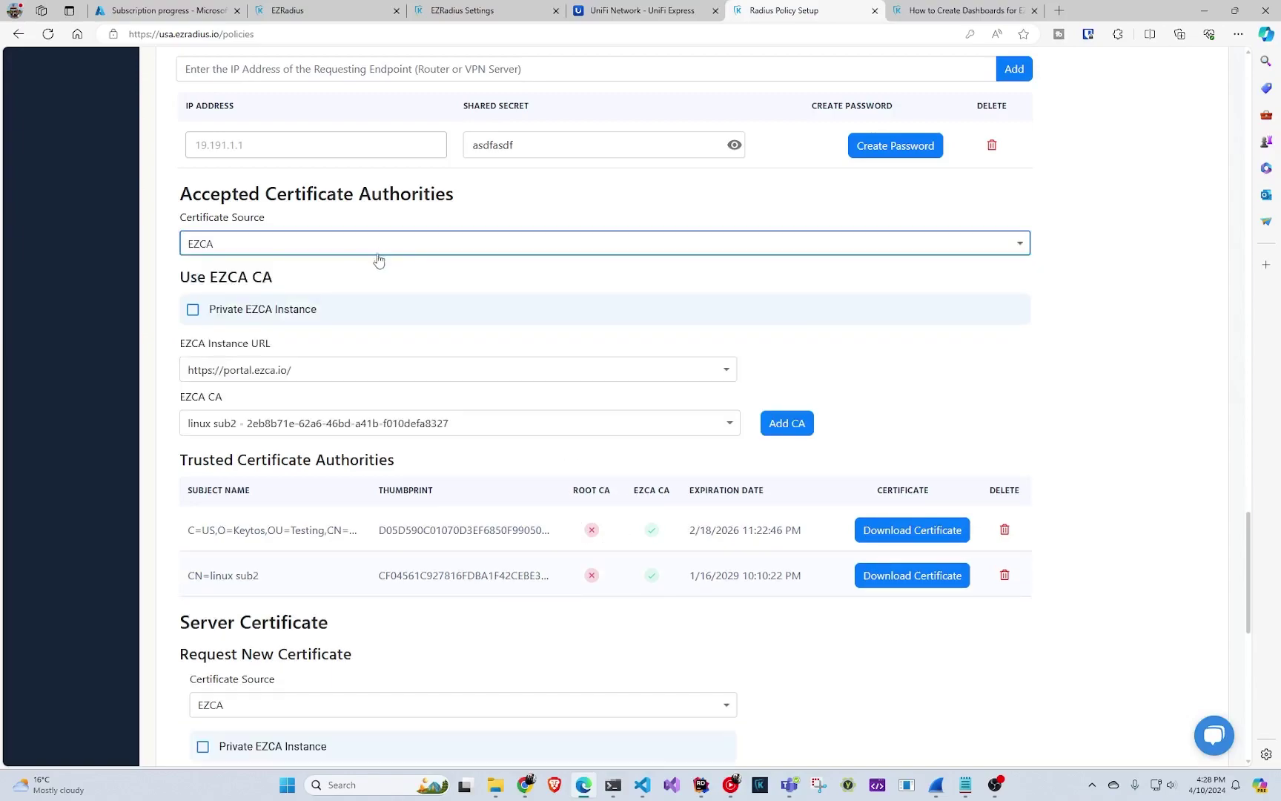
left_click(321, 422)
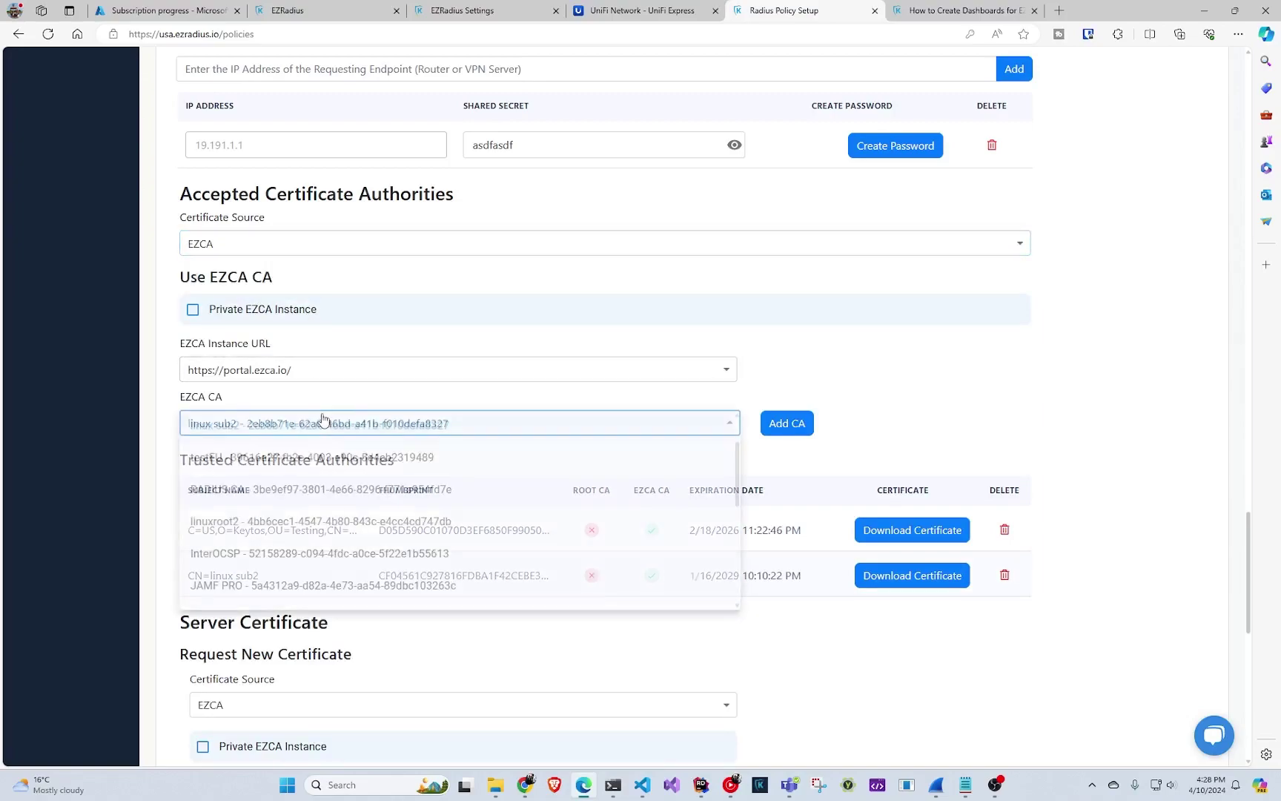
scroll(355, 491, "down", 1)
scroll(356, 491, "down", 5)
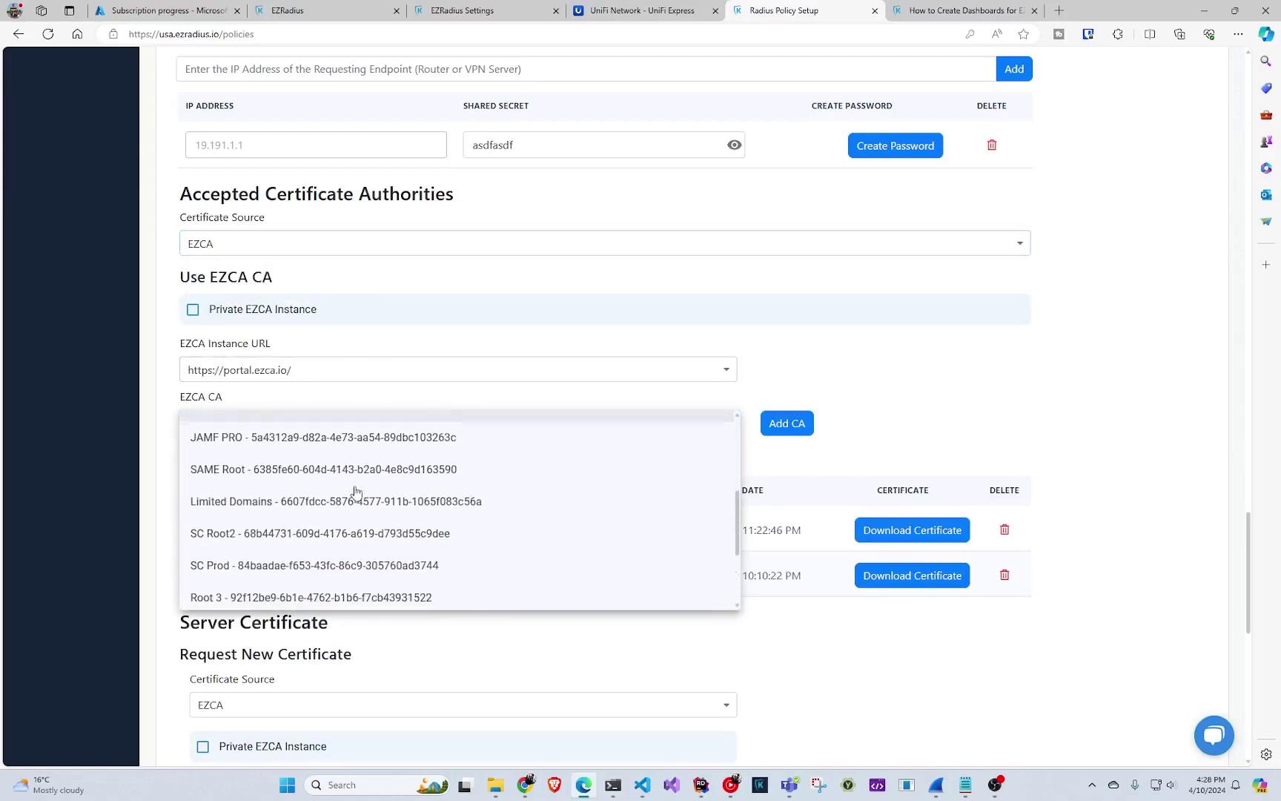
left_click(339, 478)
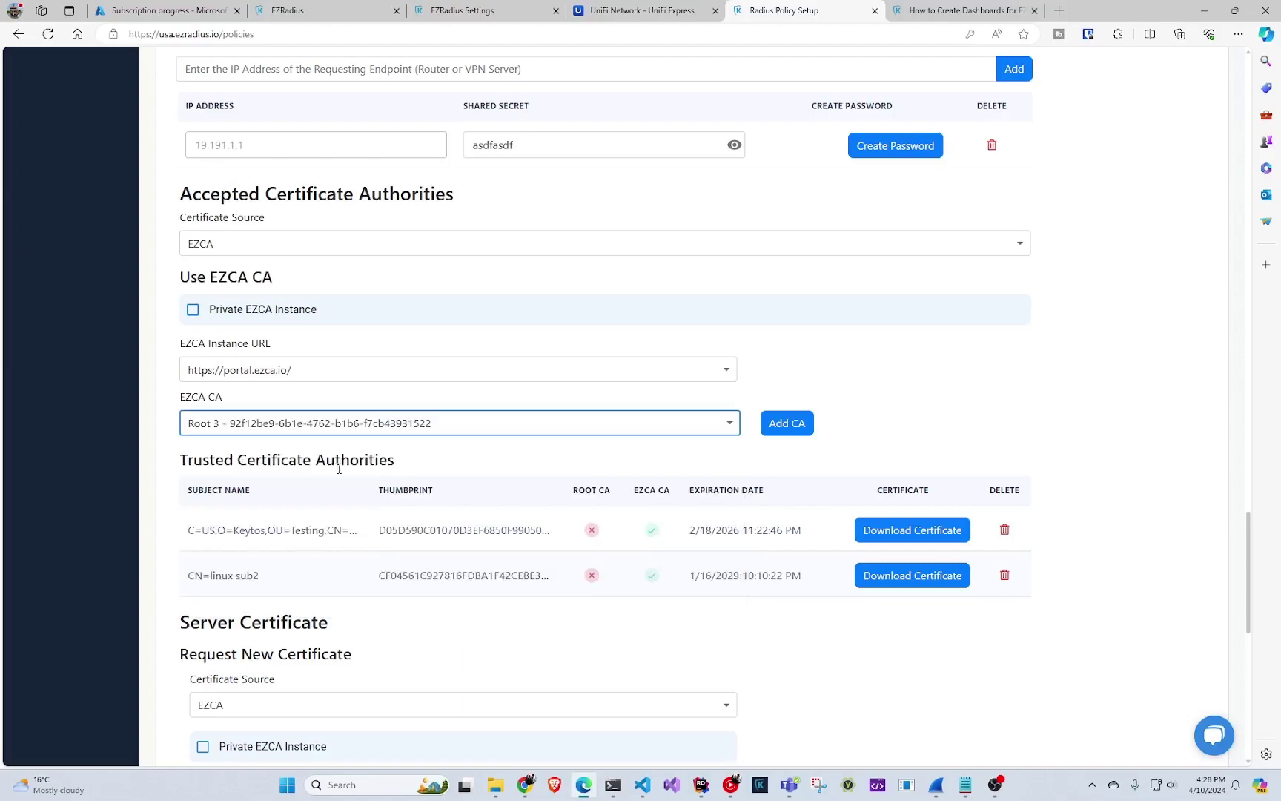
left_click(784, 424)
scroll(740, 438, "down", 1)
scroll(741, 437, "down", 3)
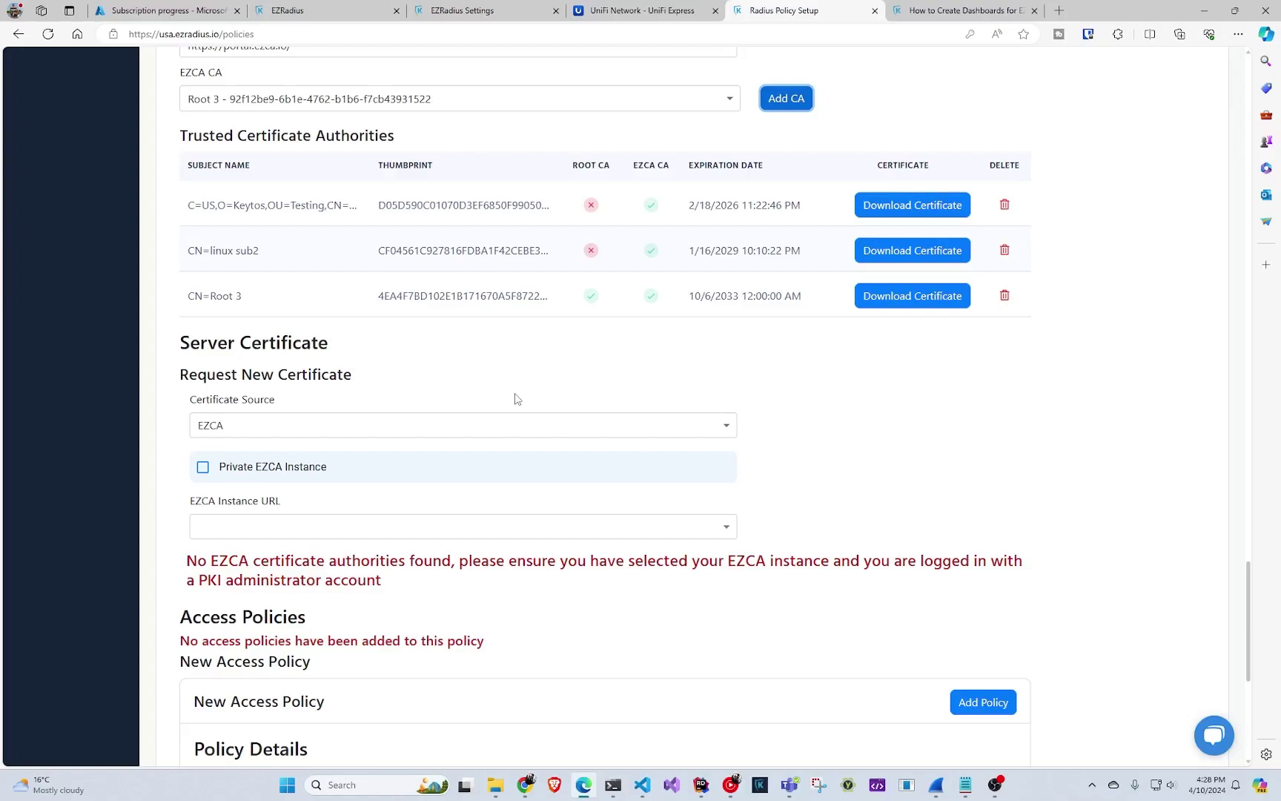
- Switch the server certificate source to Local CA and generate a certificate signing request
left_click(502, 424)
left_click(392, 457)
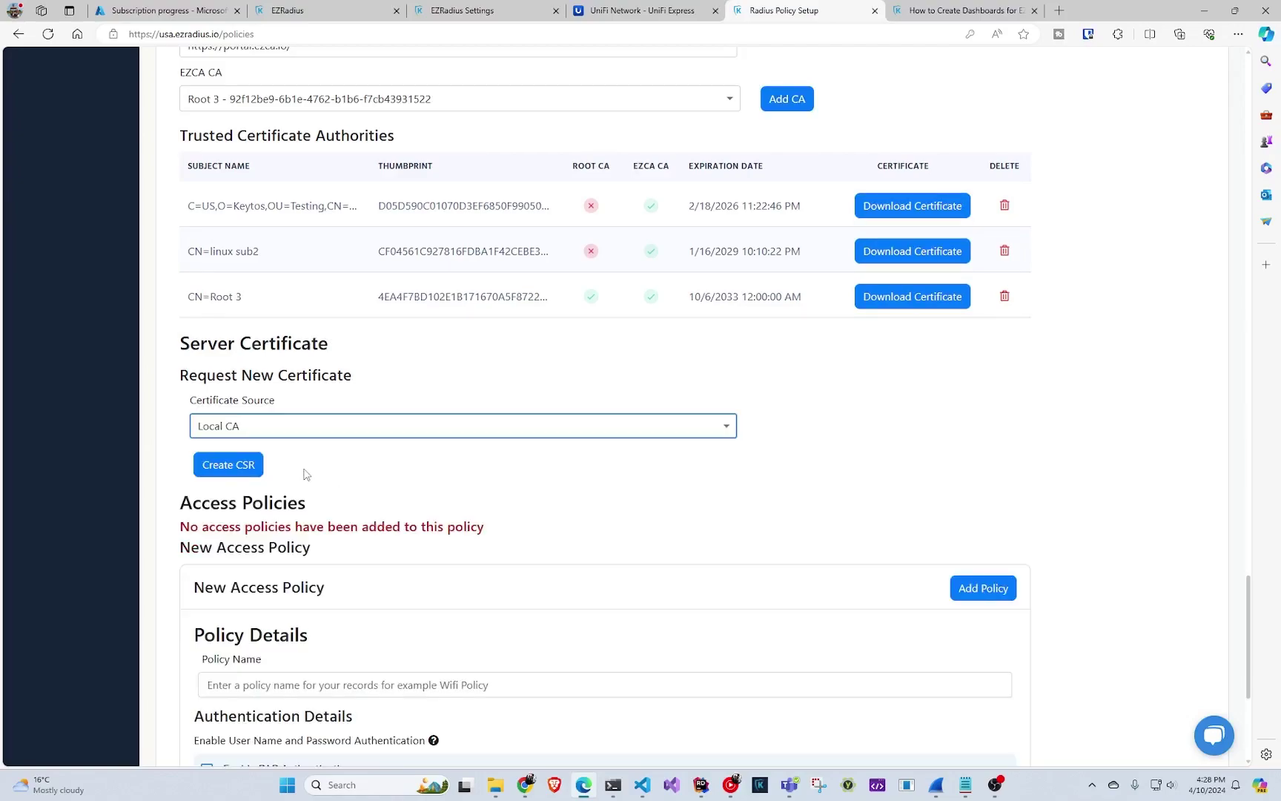
left_click(256, 465)
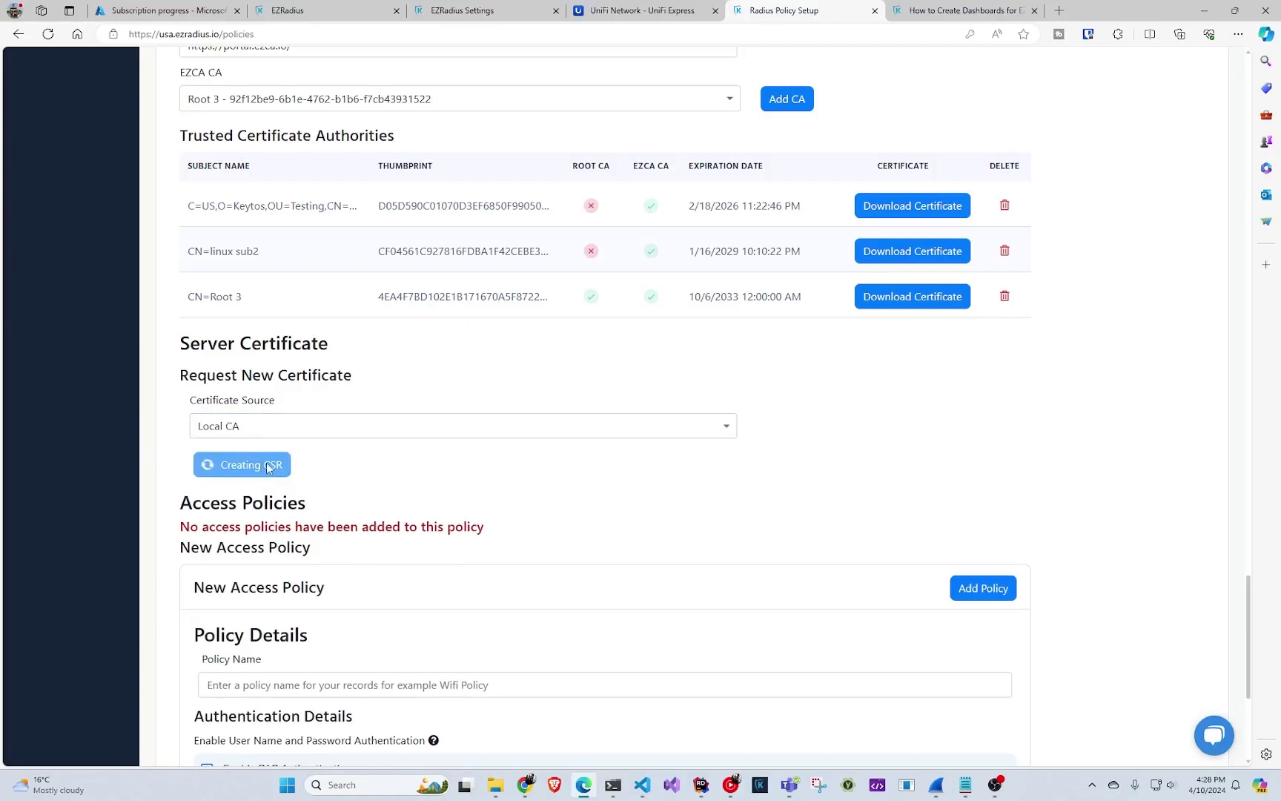
scroll(289, 481, "down", 5)
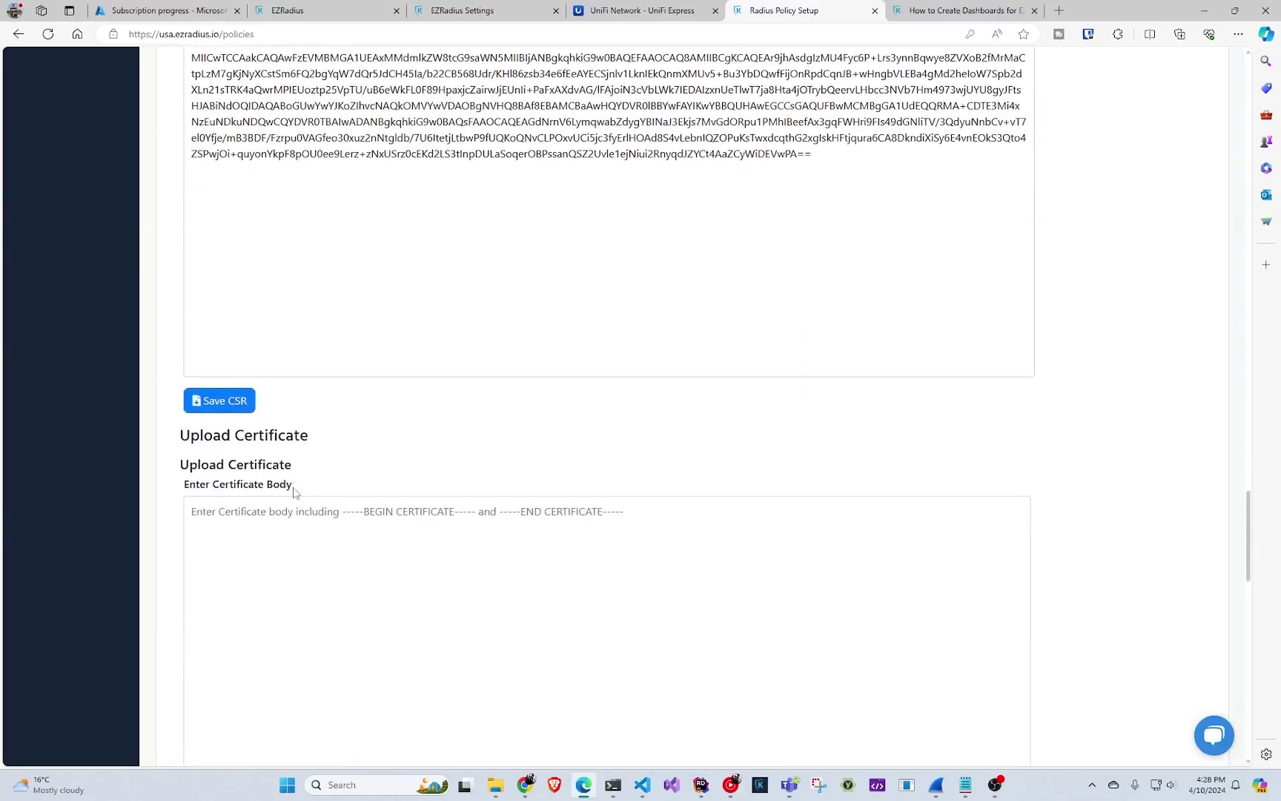
scroll(294, 488, "down", 2)
scroll(295, 486, "up", 2)
scroll(293, 489, "down", 3)
scroll(297, 482, "up", 4)
scroll(297, 482, "up", 3)
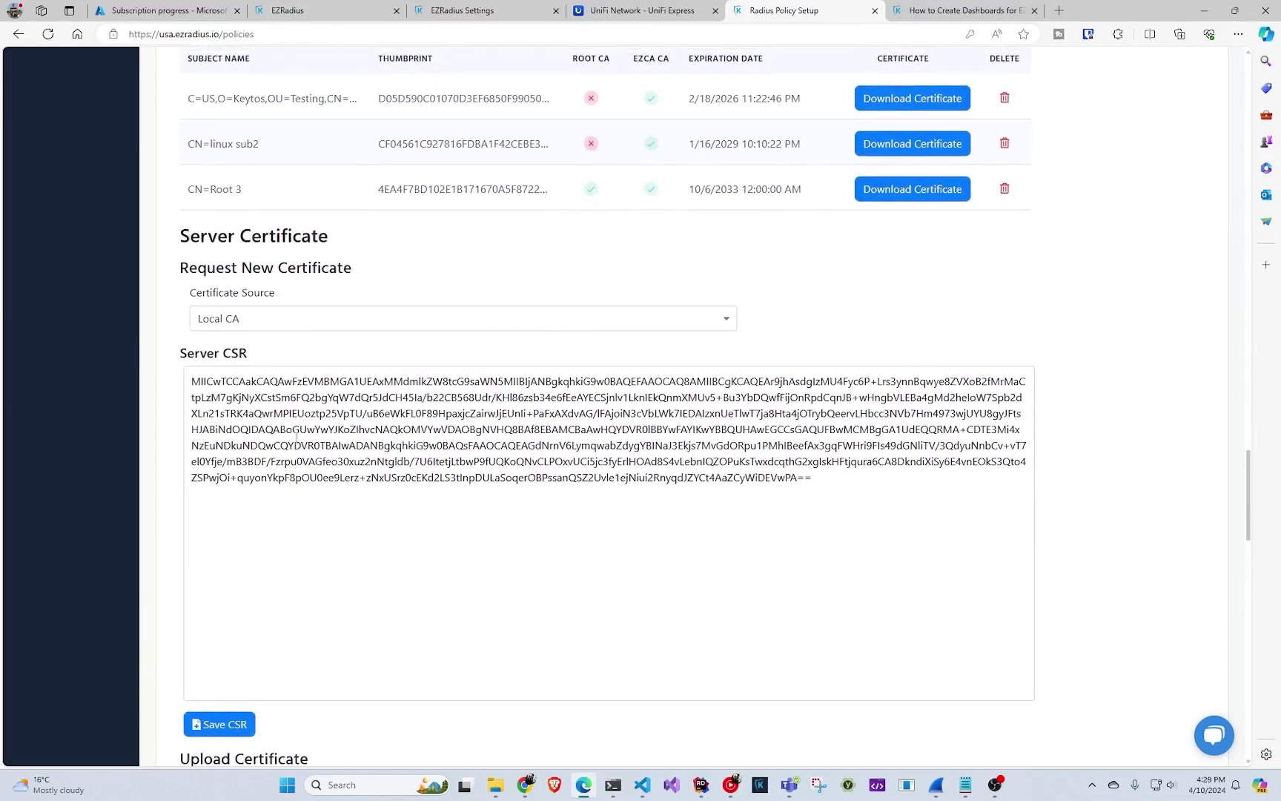
left_click(300, 318)
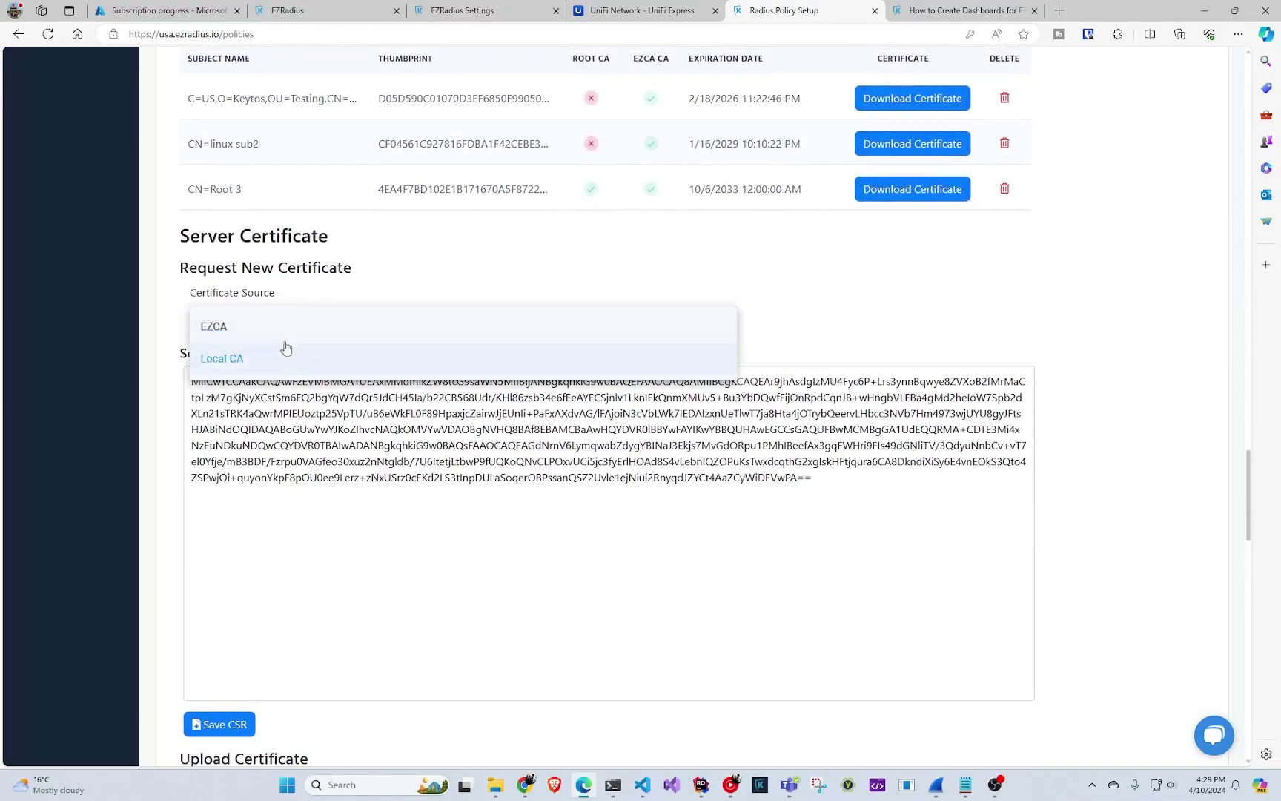
left_click(281, 330)
left_click(298, 421)
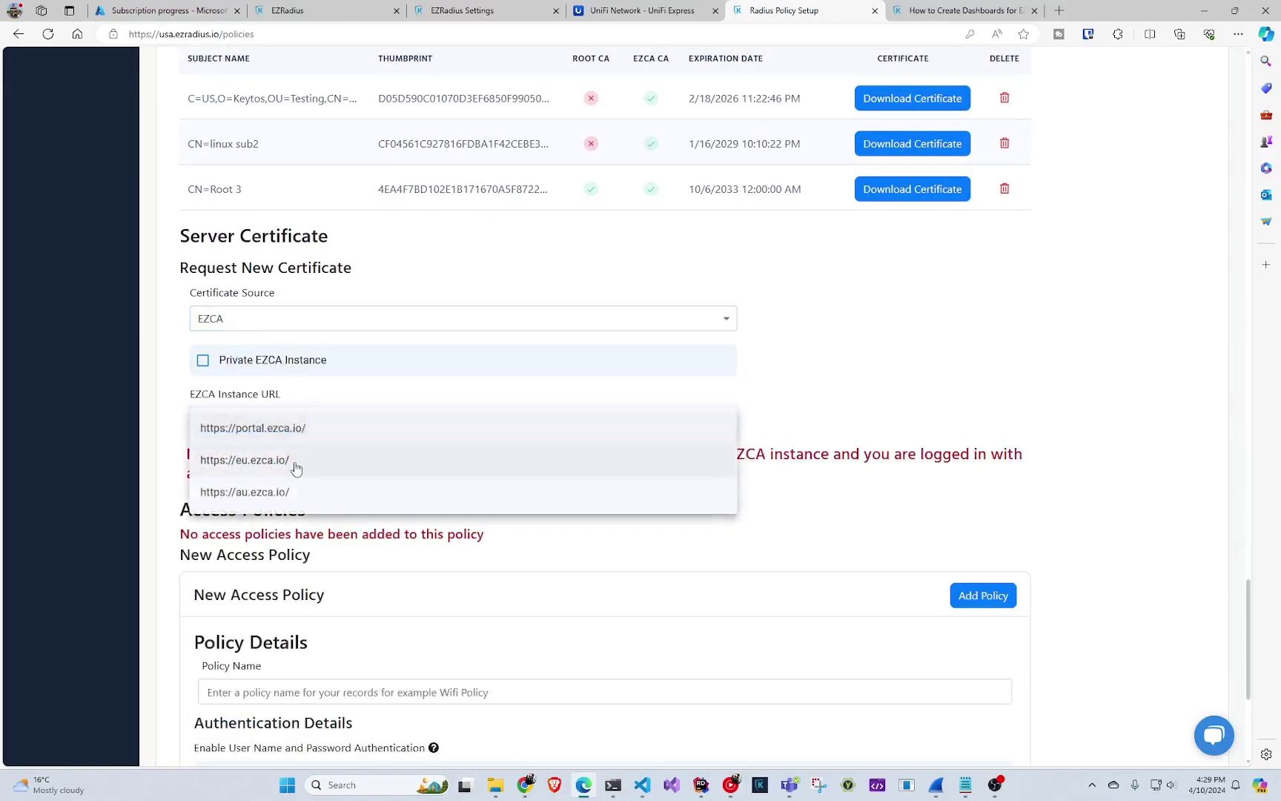
left_click(288, 436)
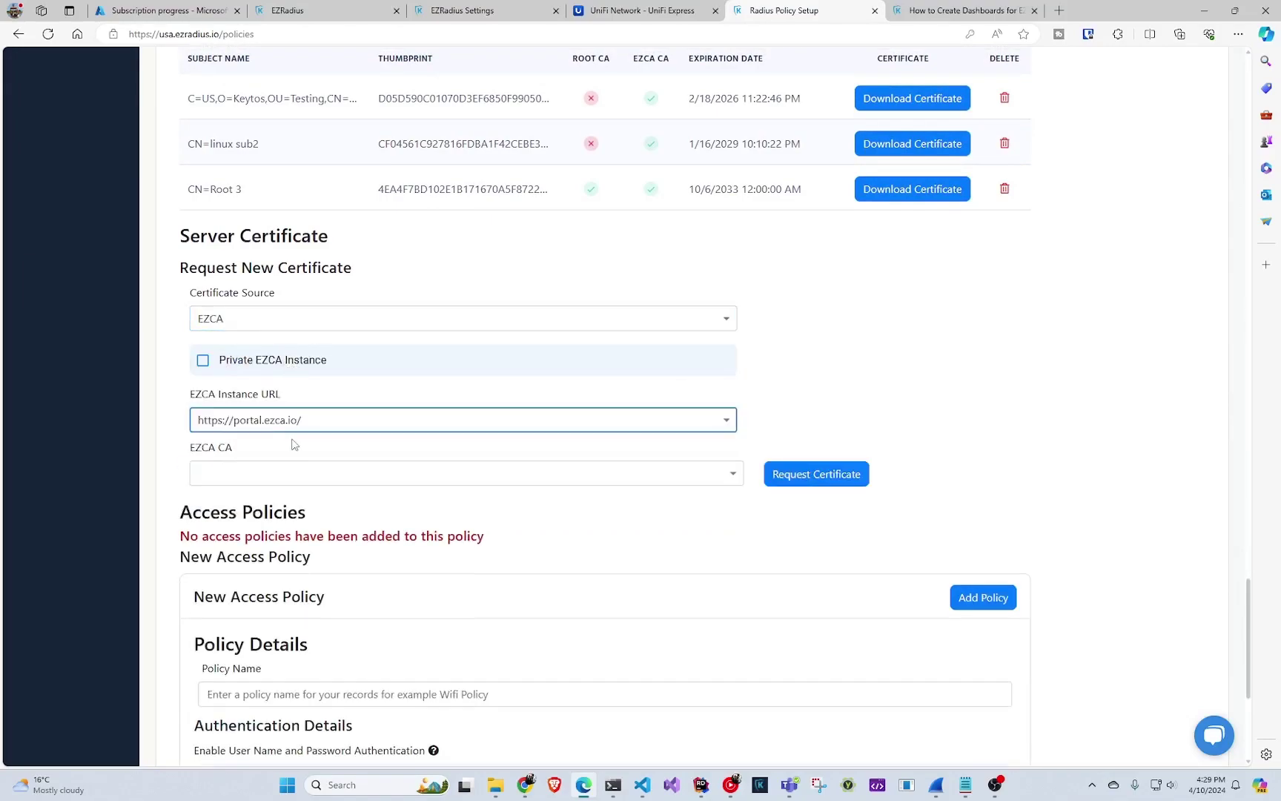
left_click(478, 481)
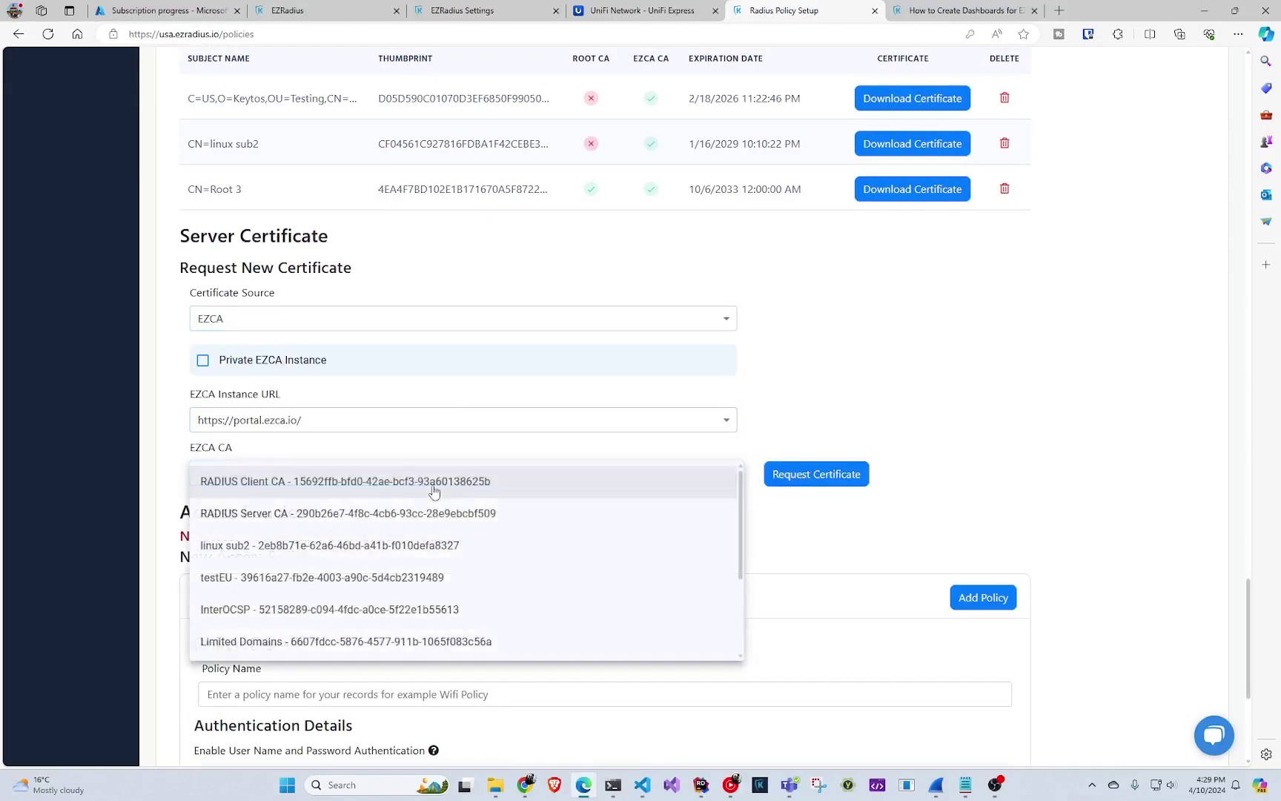
left_click(390, 511)
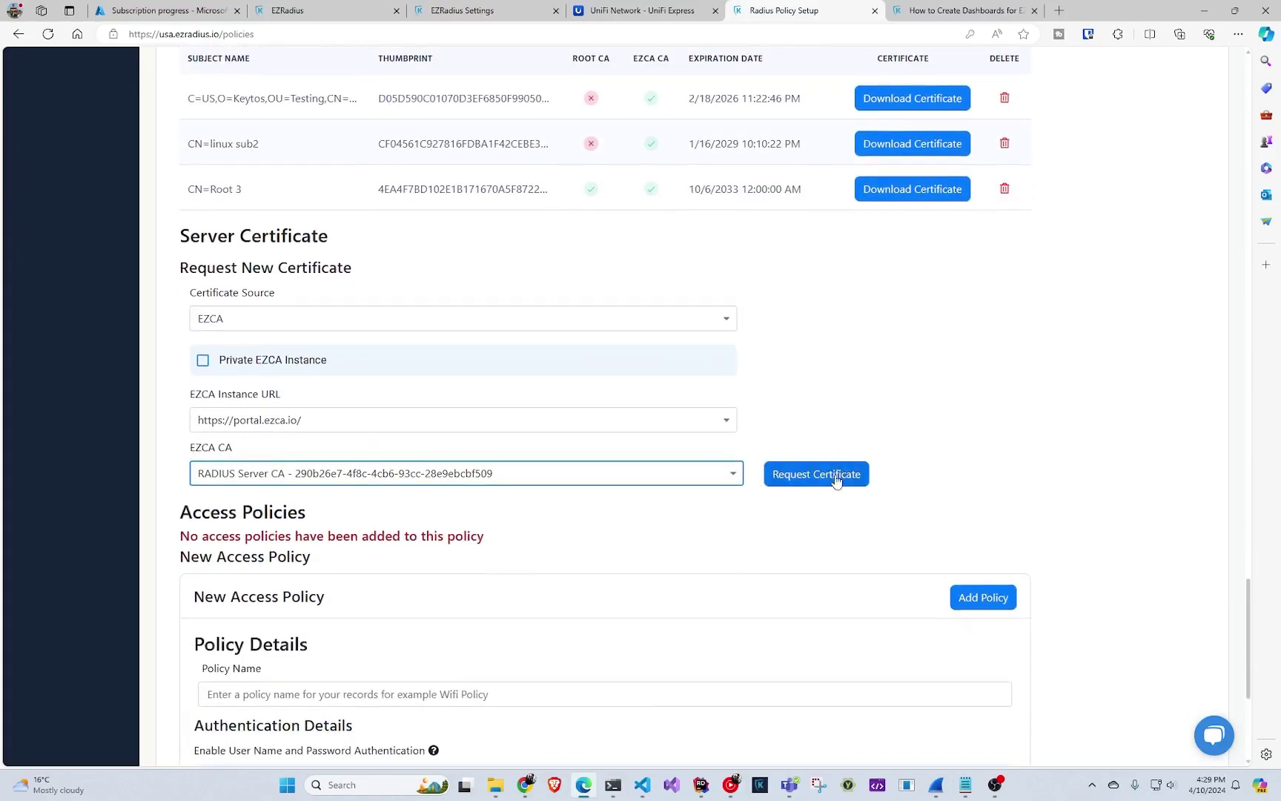
left_click(834, 481)
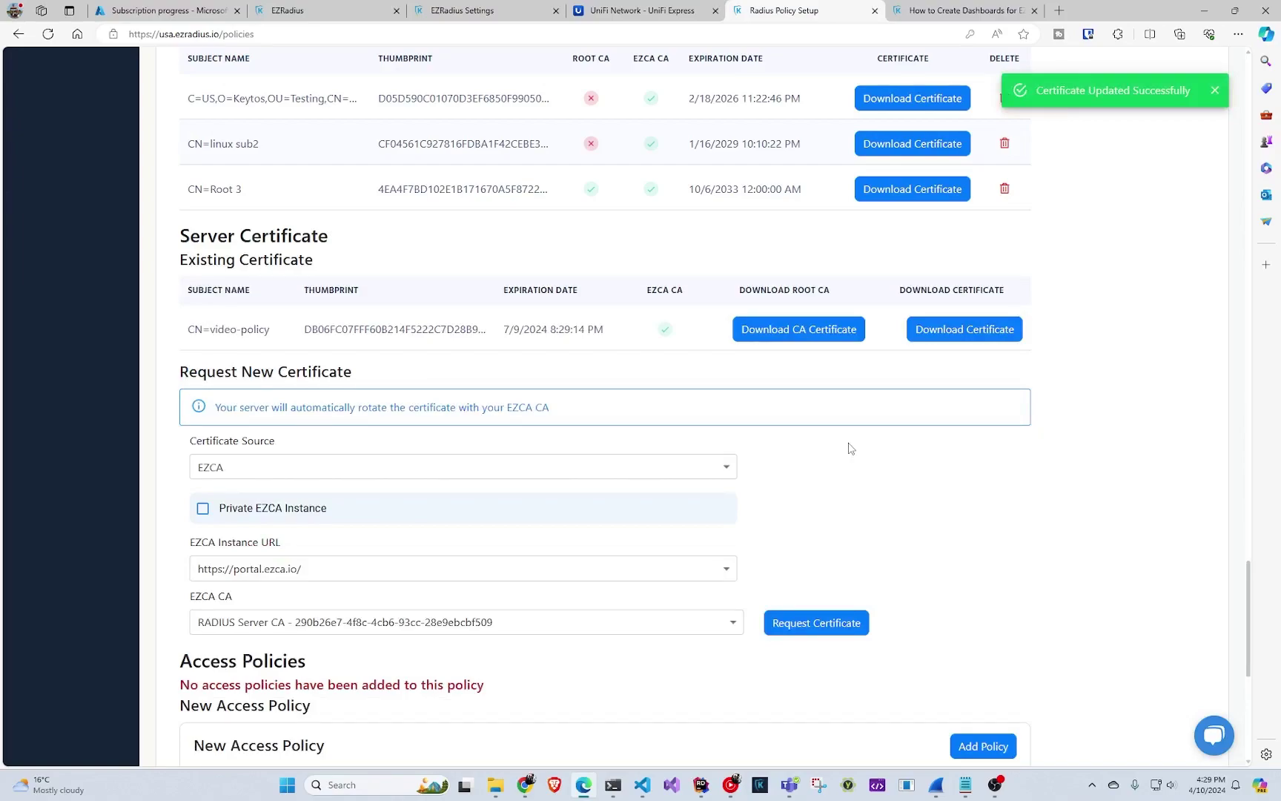
scroll(836, 444, "up", 2)
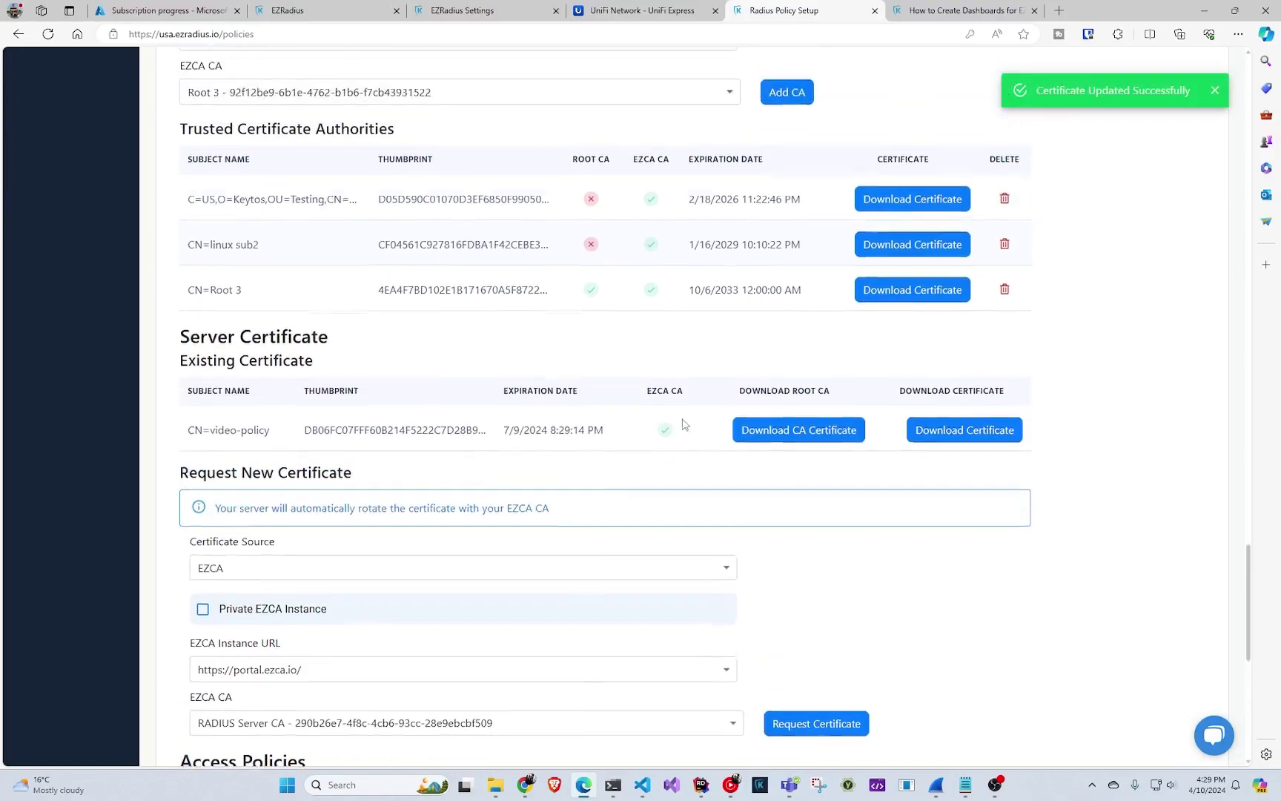
left_click_drag(220, 516, 538, 492)
left_click_drag(440, 514, 579, 507)
scroll(524, 541, "down", 3)
scroll(519, 548, "down", 5)
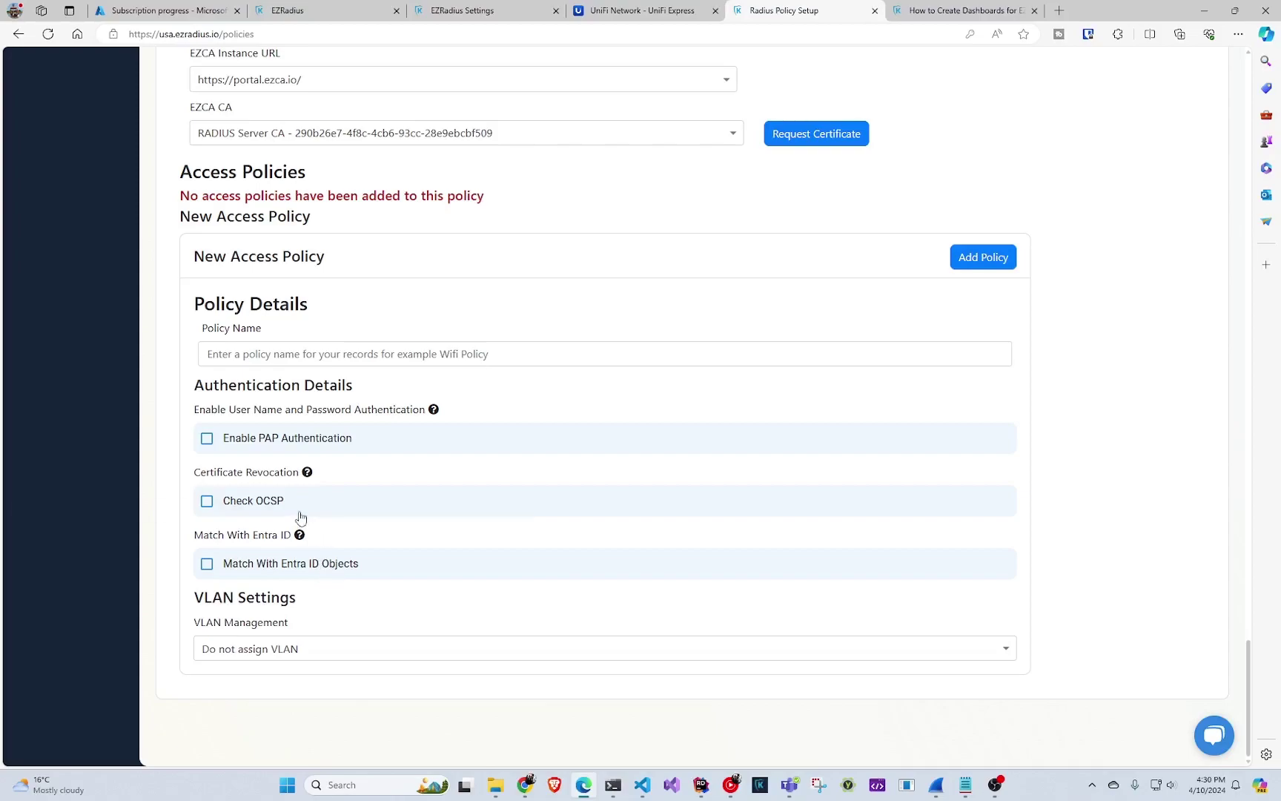
- Name the access policy 'certificate policy' and enable Check OCSP revocation checking
left_click(324, 361)
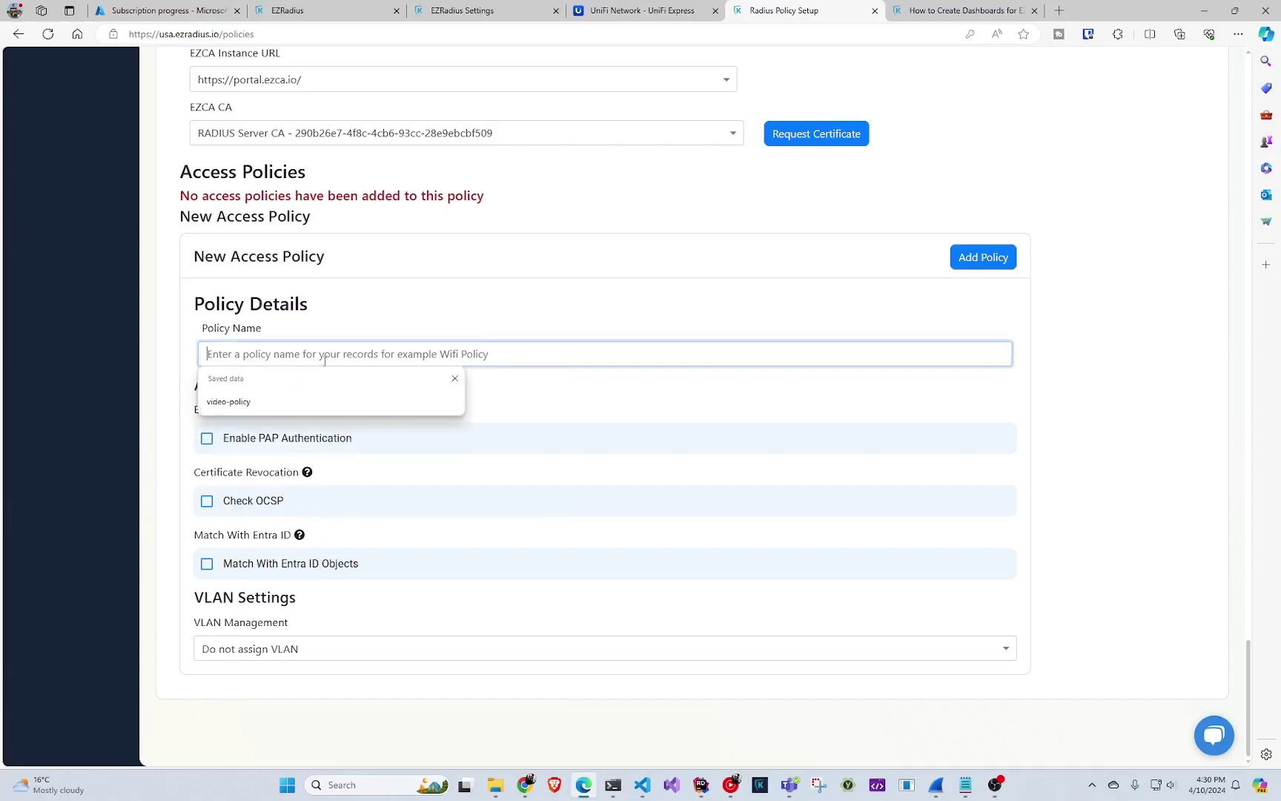
key("Escape")
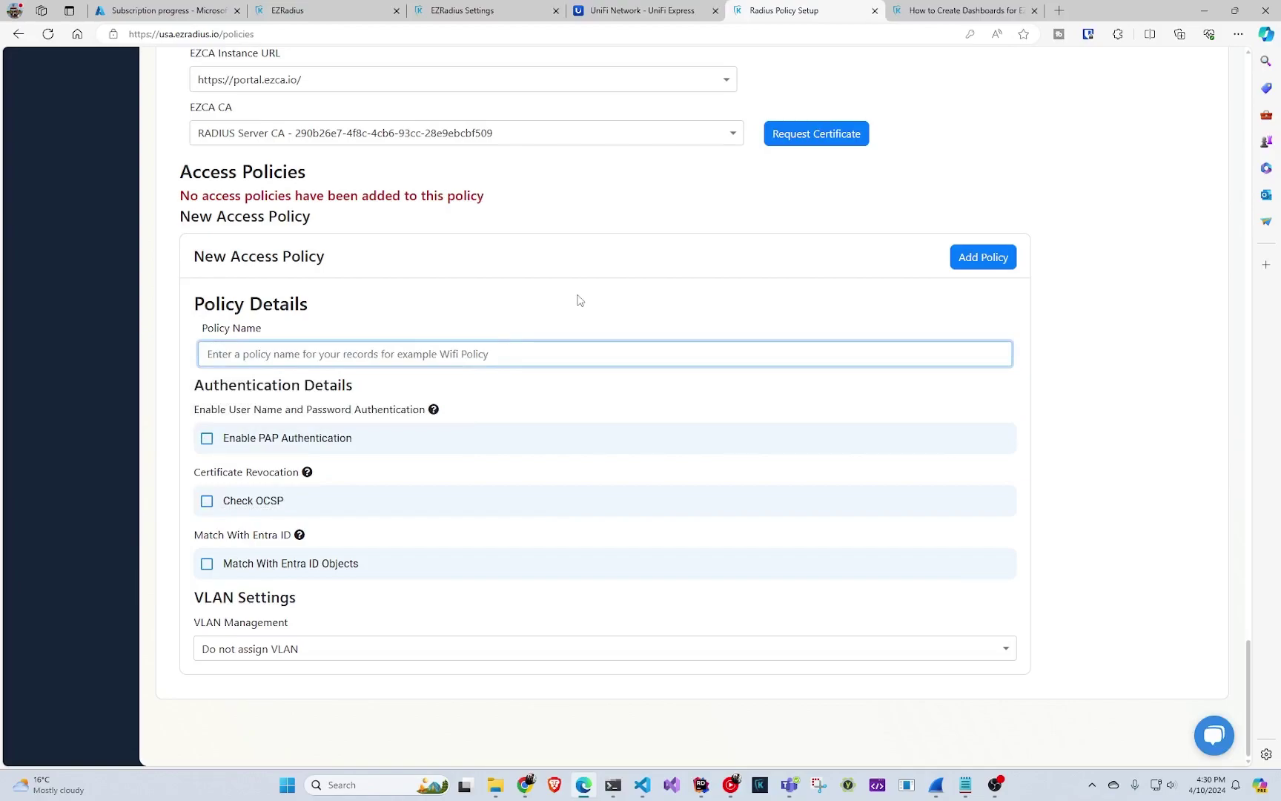
type("cer")
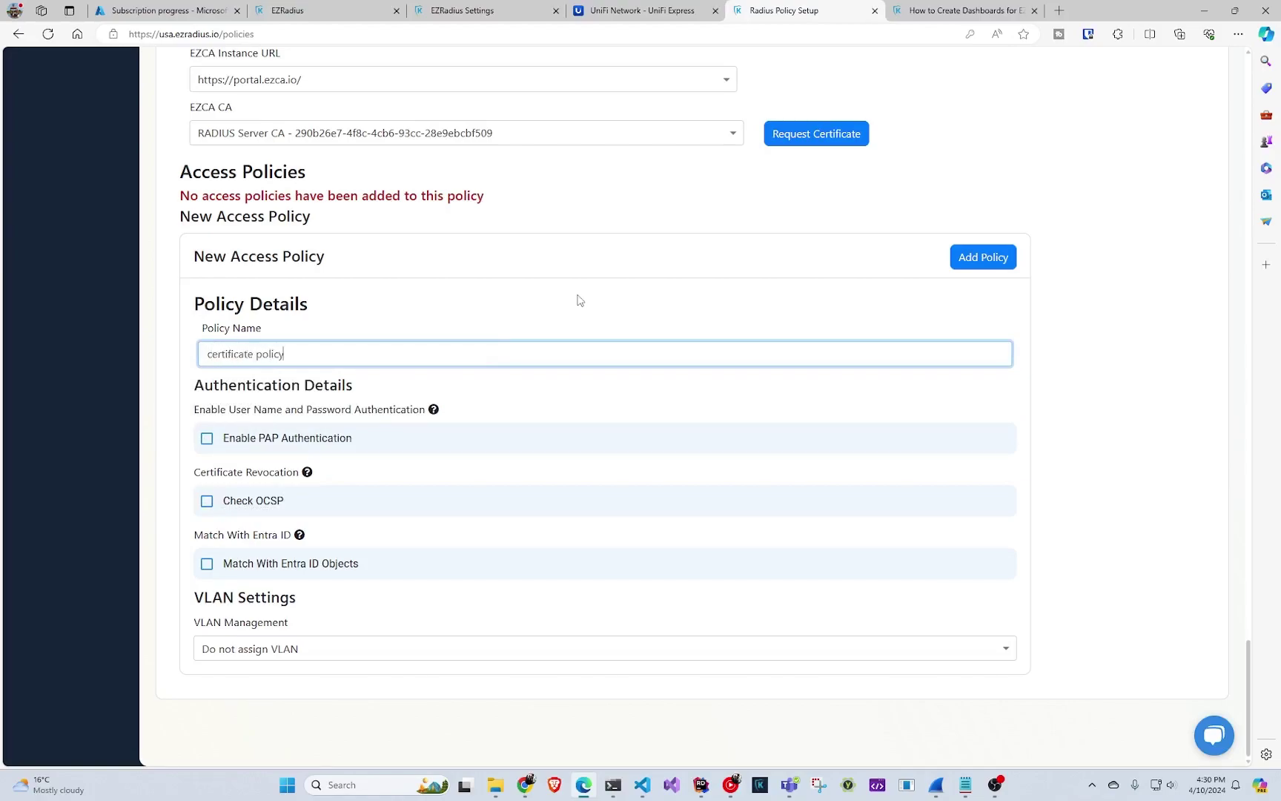
type("tificate policy")
left_click(250, 508)
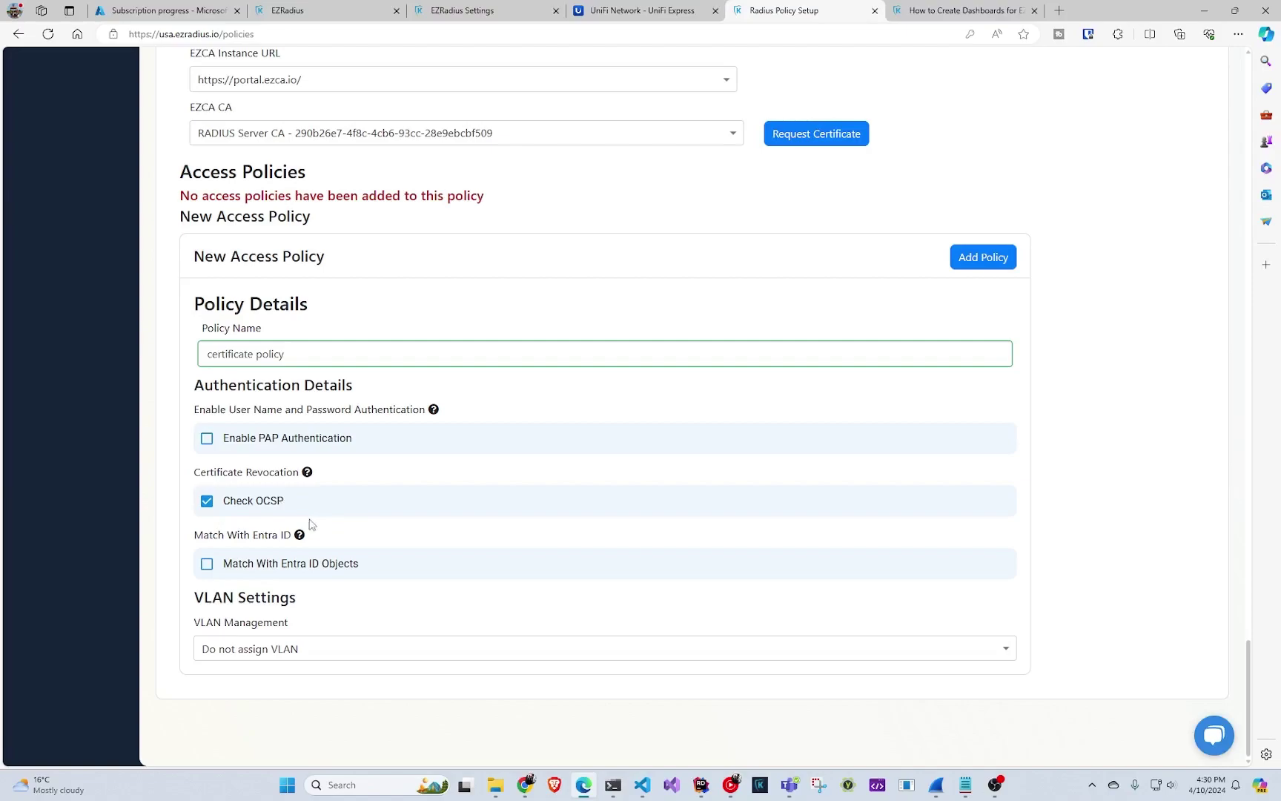
mouse_move(287, 539)
left_click(297, 645)
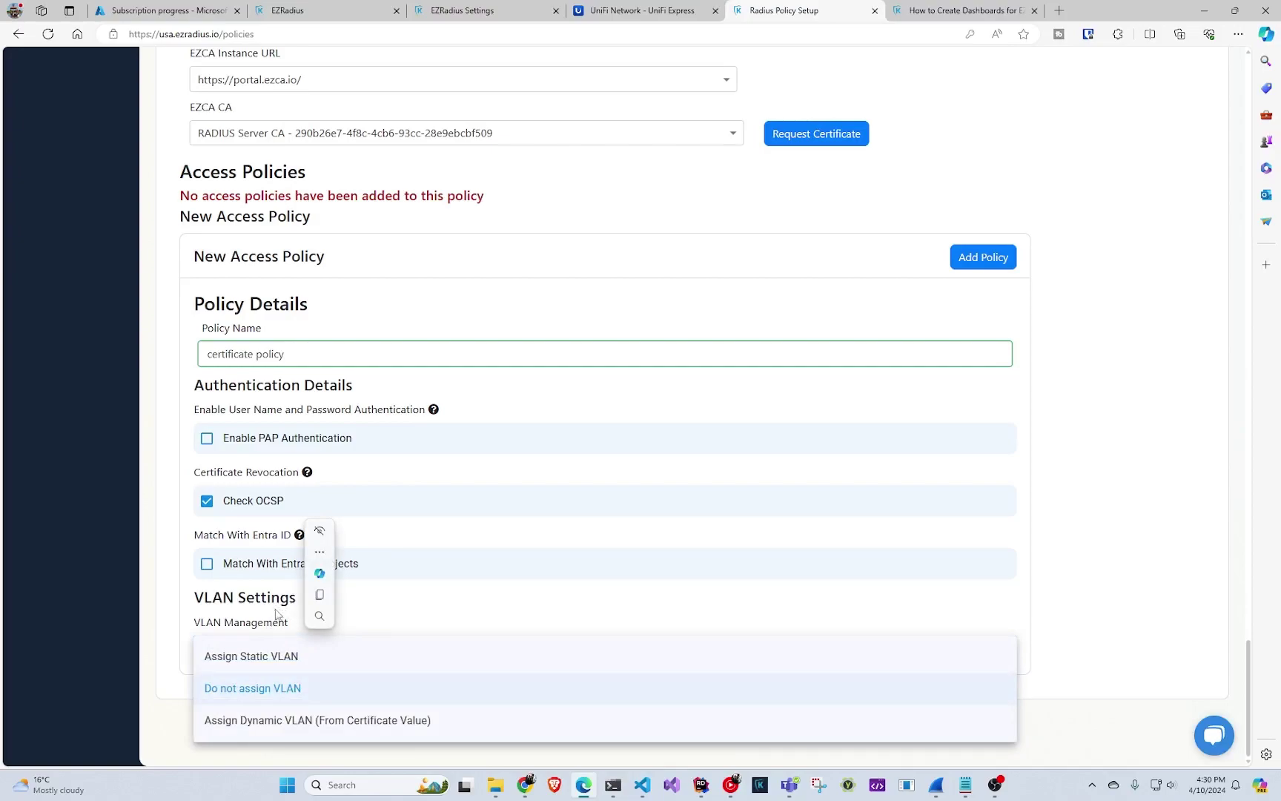
left_click(282, 656)
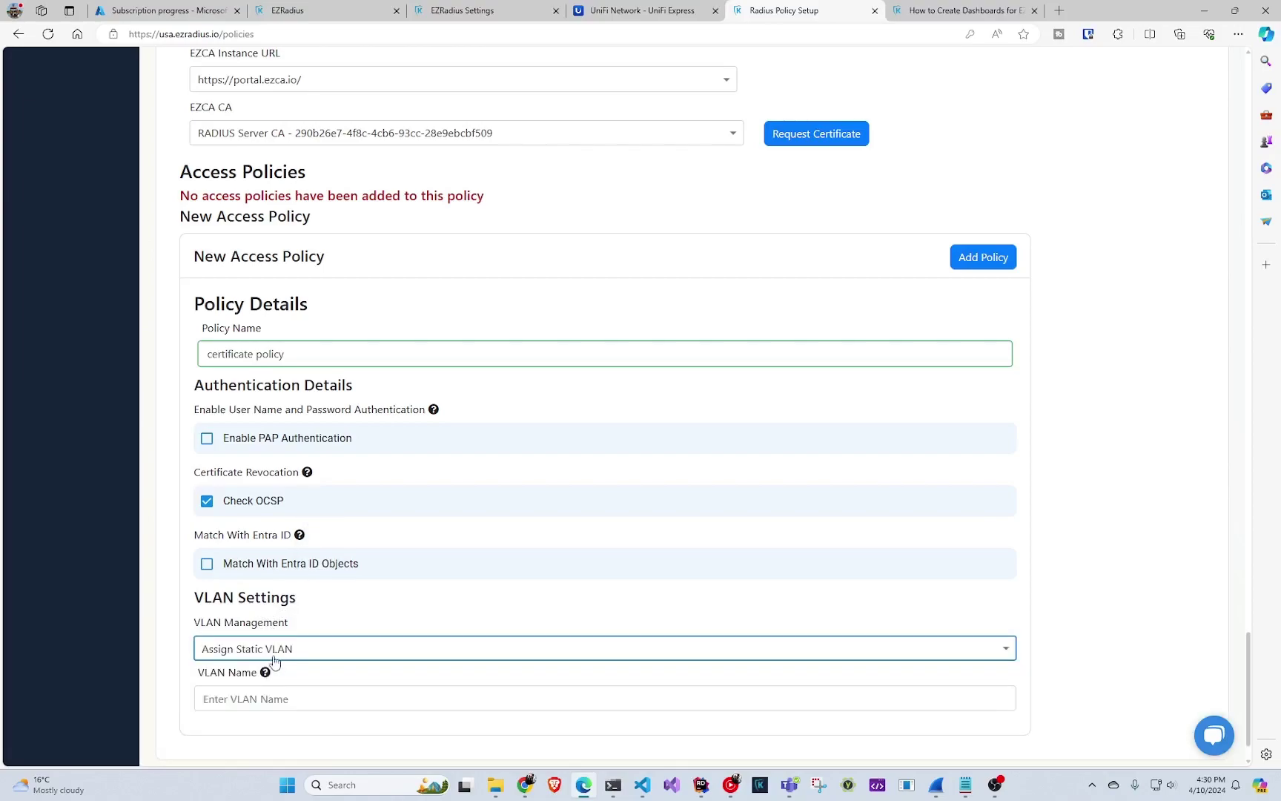
scroll(282, 657, "down", 1)
left_click(275, 636)
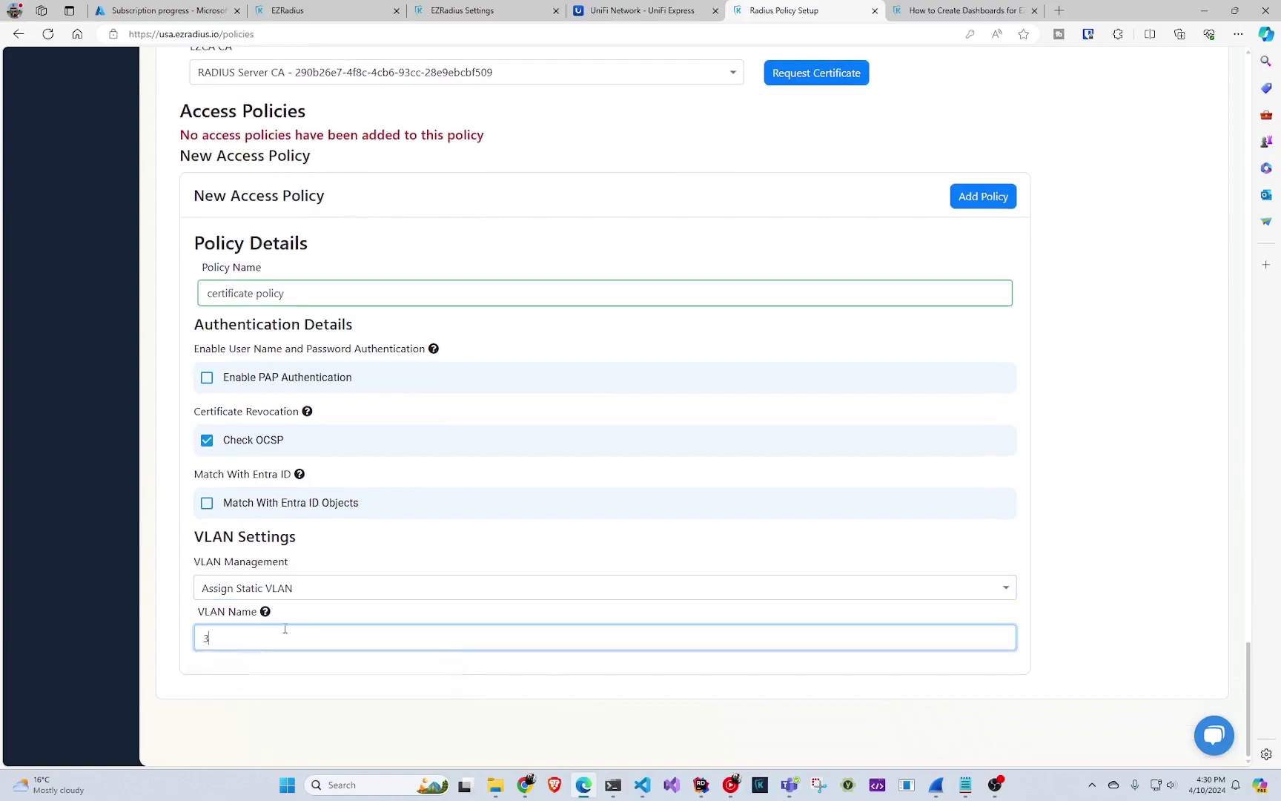
left_click(380, 597)
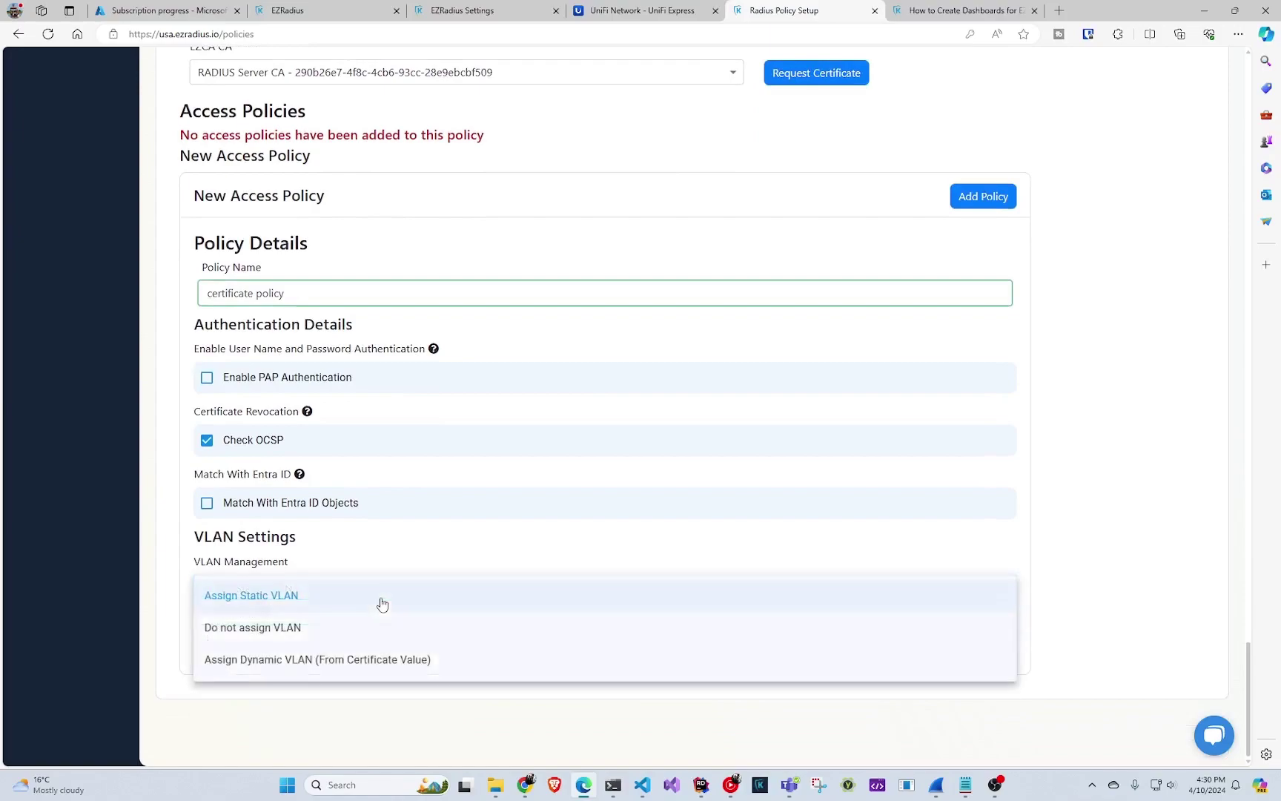
left_click(375, 657)
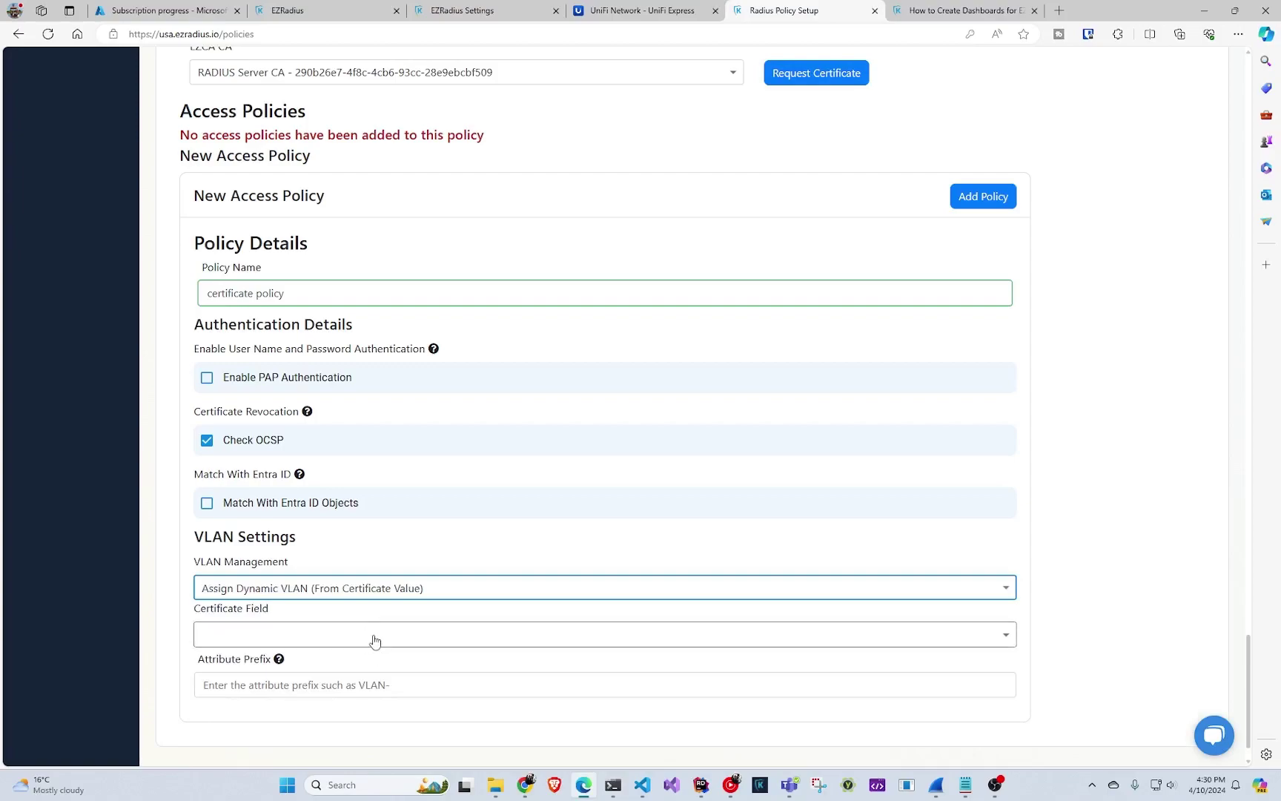
left_click(400, 636)
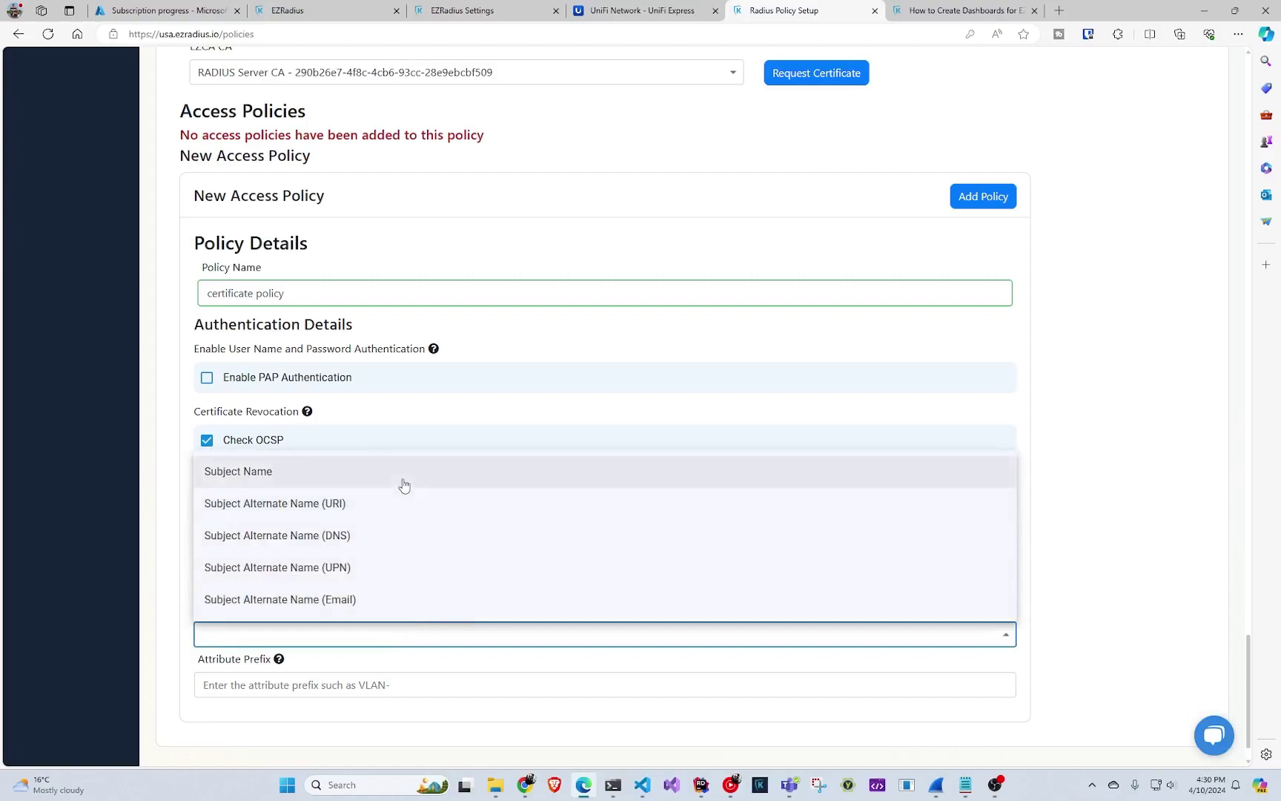
left_click(402, 481)
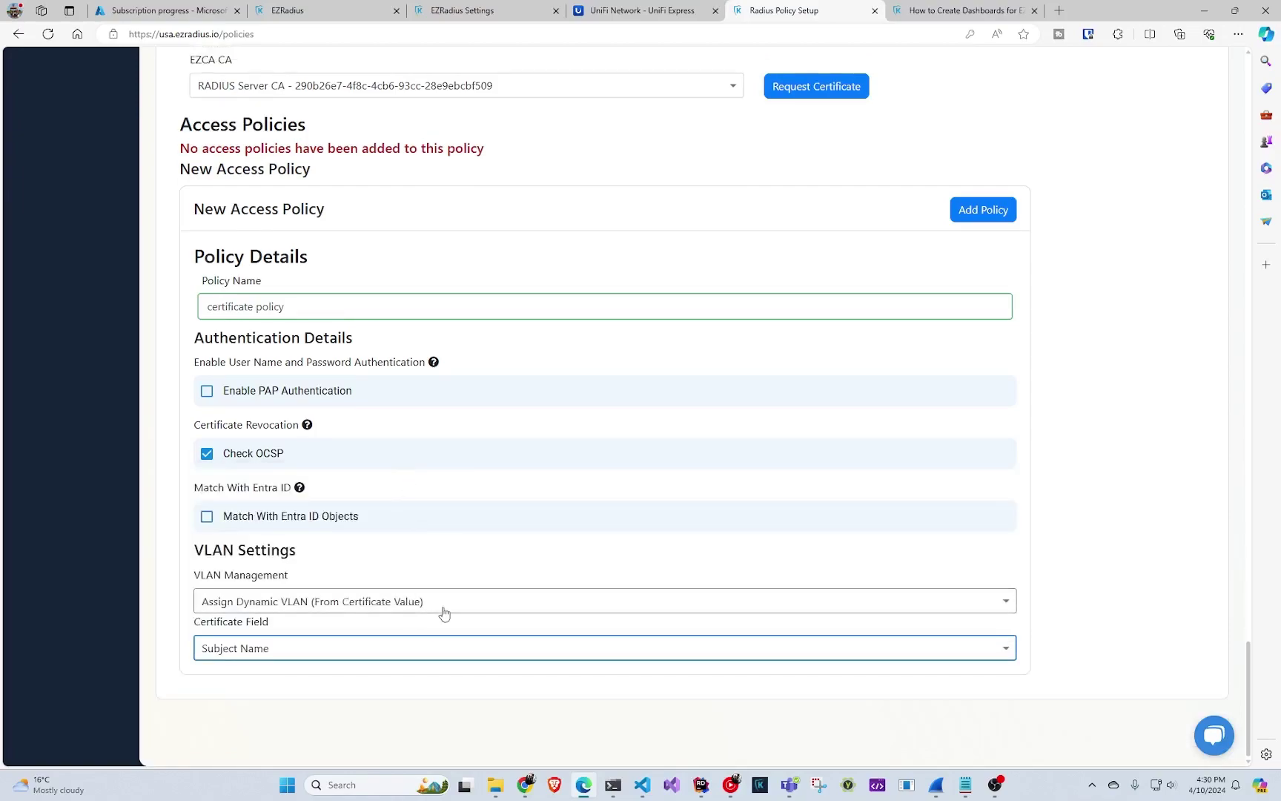
left_click(465, 641)
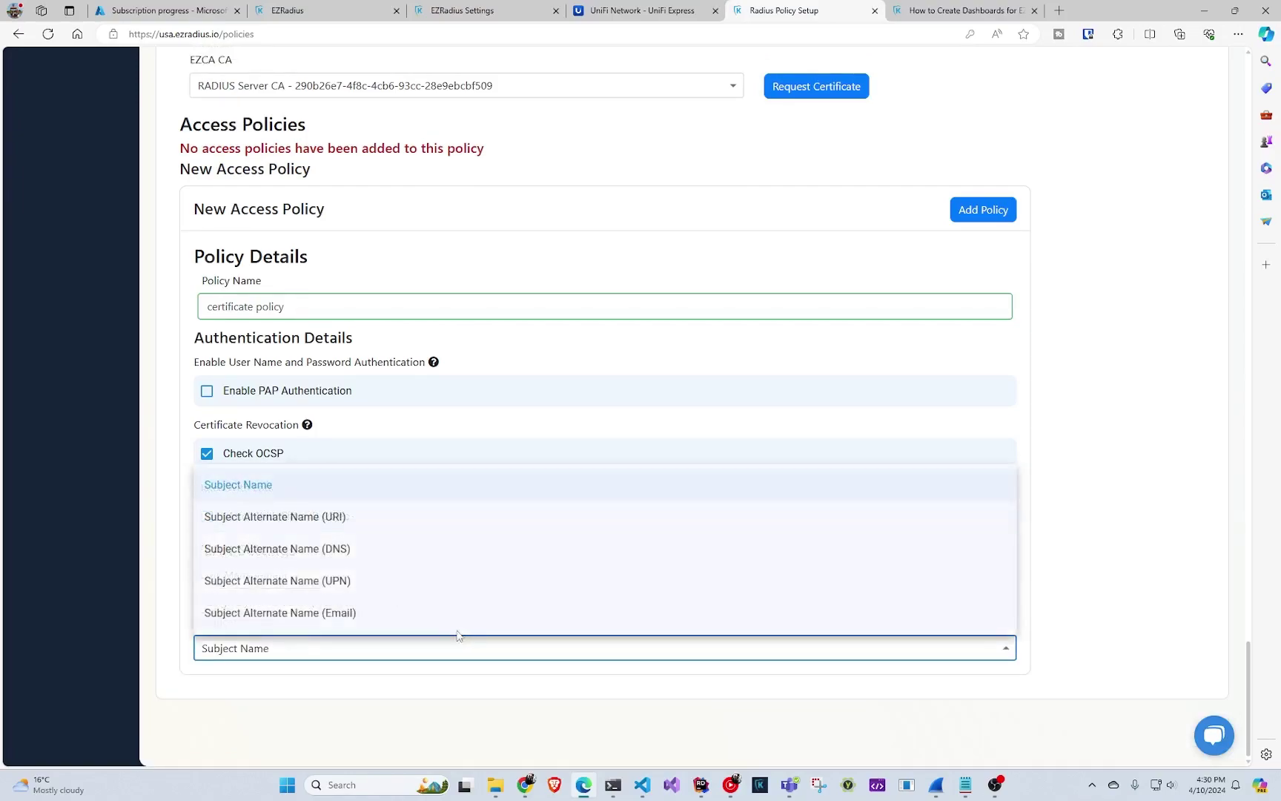
left_click(177, 572)
left_click(300, 601)
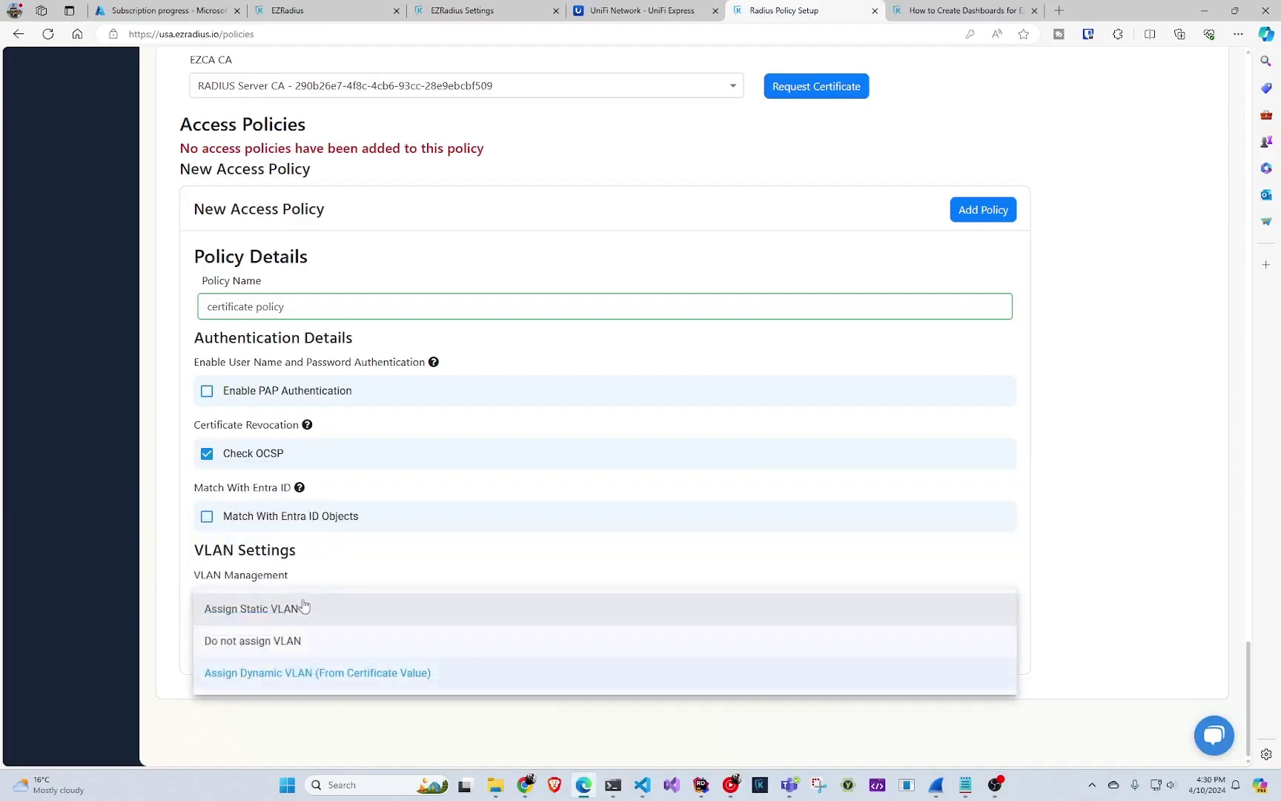
left_click(308, 641)
scroll(381, 634, "up", 2)
- Try to create video-policy, which fails with a No Access Policies error
scroll(381, 634, "up", 10)
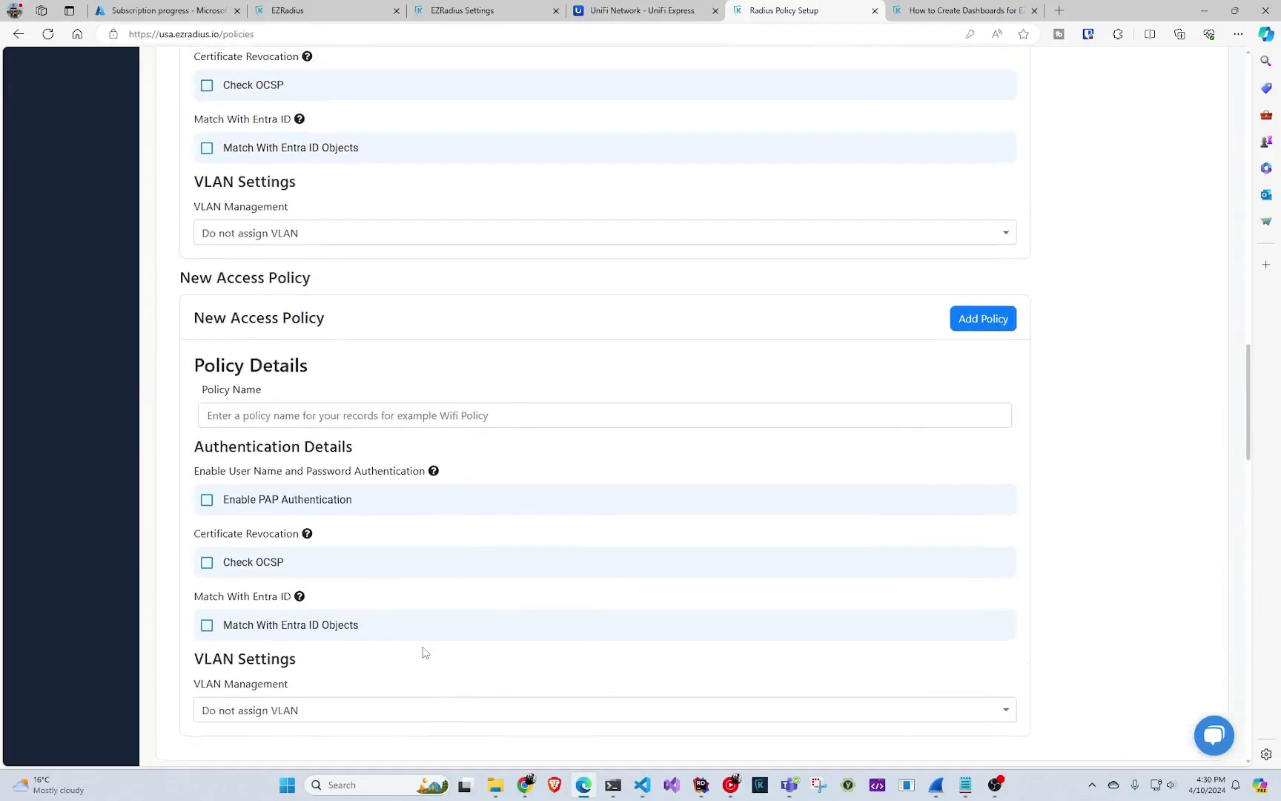
scroll(420, 652, "up", 3)
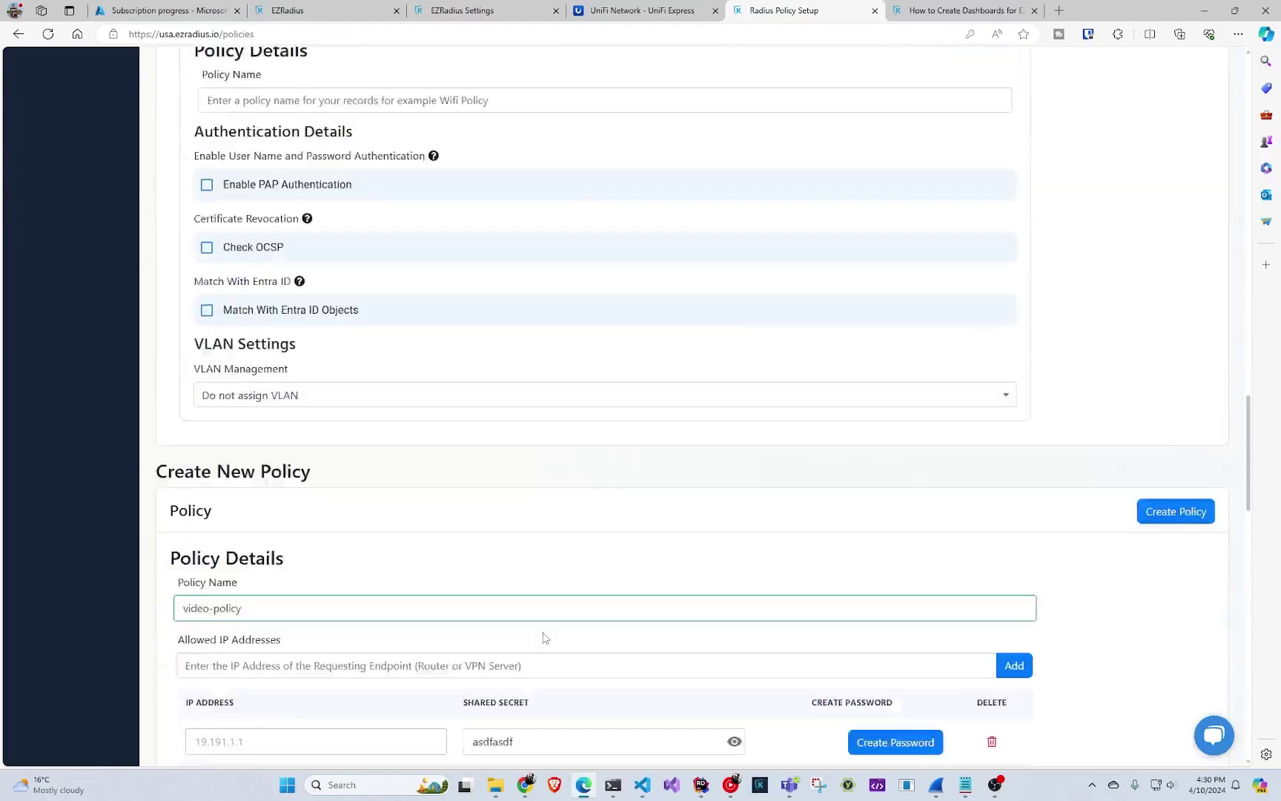
scroll(563, 638, "down", 3)
left_click(1164, 300)
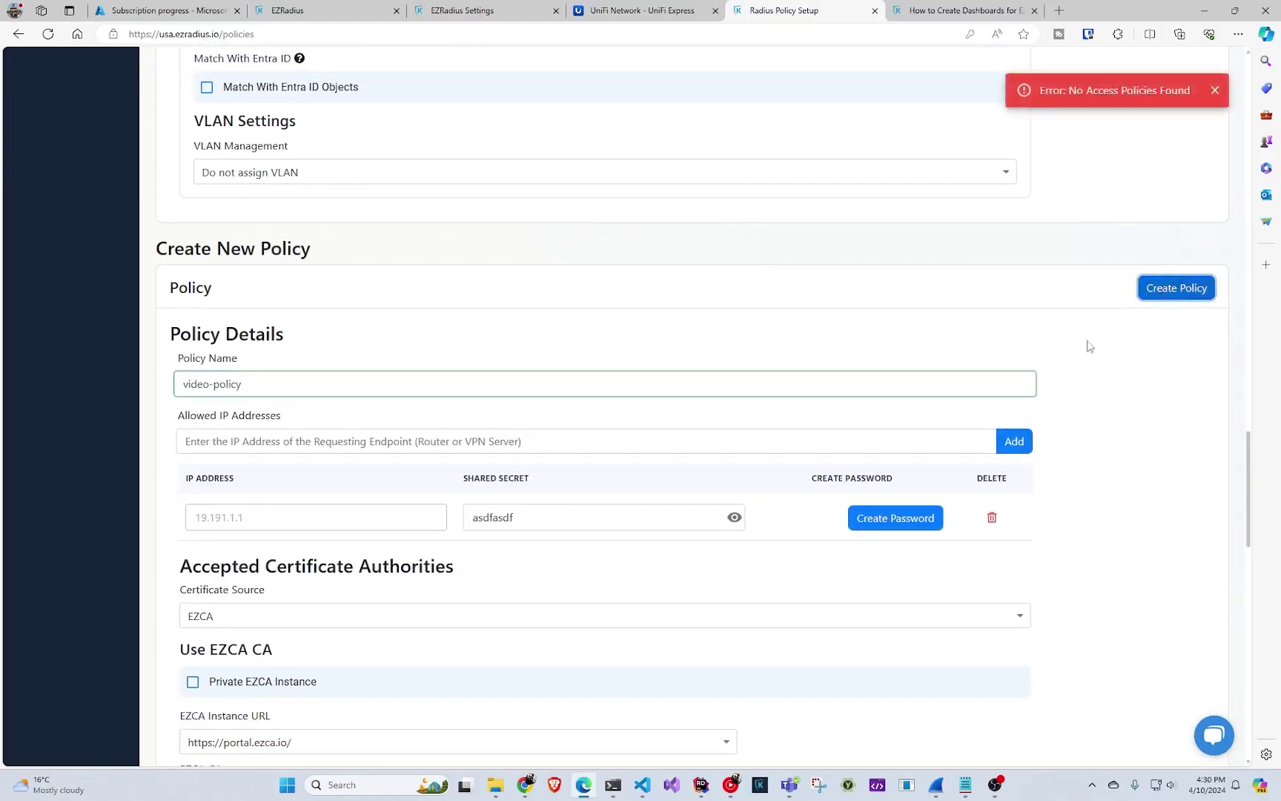
- Add 'certificate policy' to video-policy's access policies
scroll(1041, 366, "down", 15)
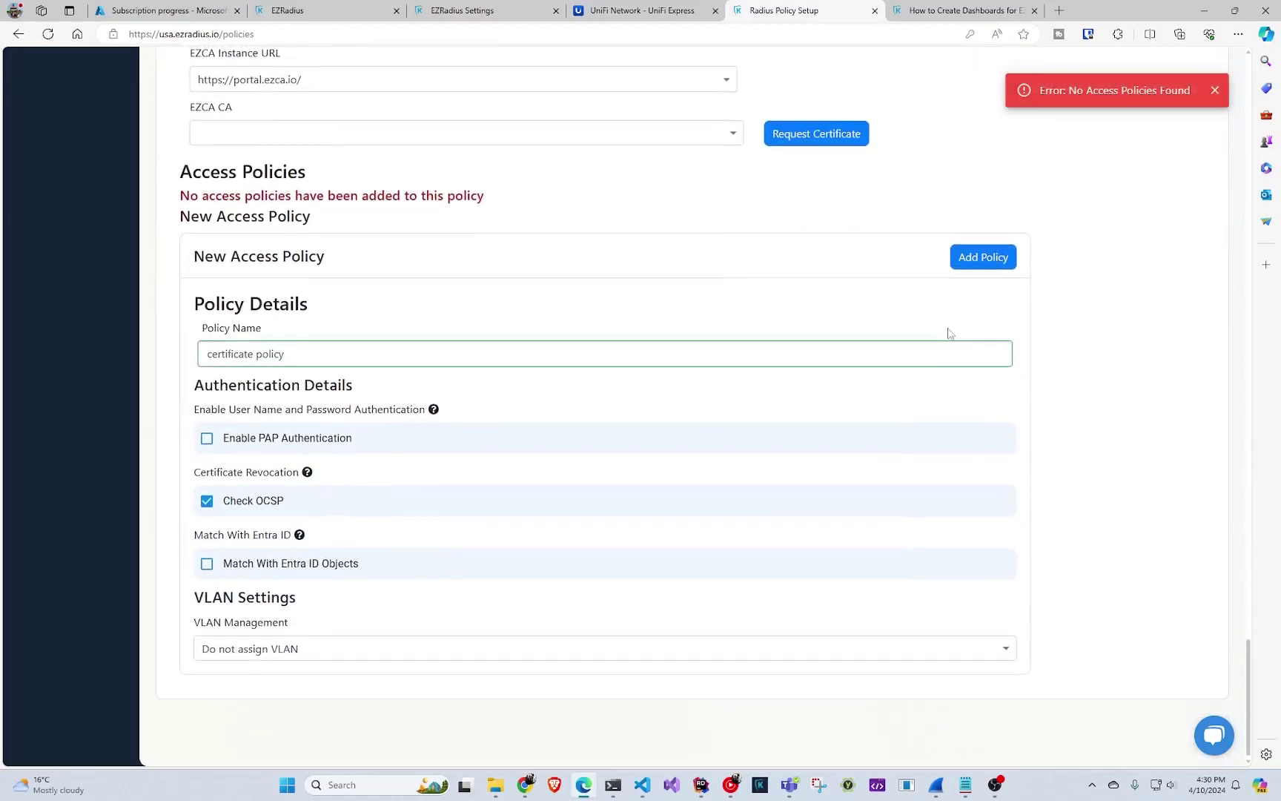
left_click(980, 258)
scroll(979, 378, "up", 3)
scroll(961, 386, "down", 4)
scroll(955, 391, "down", 4)
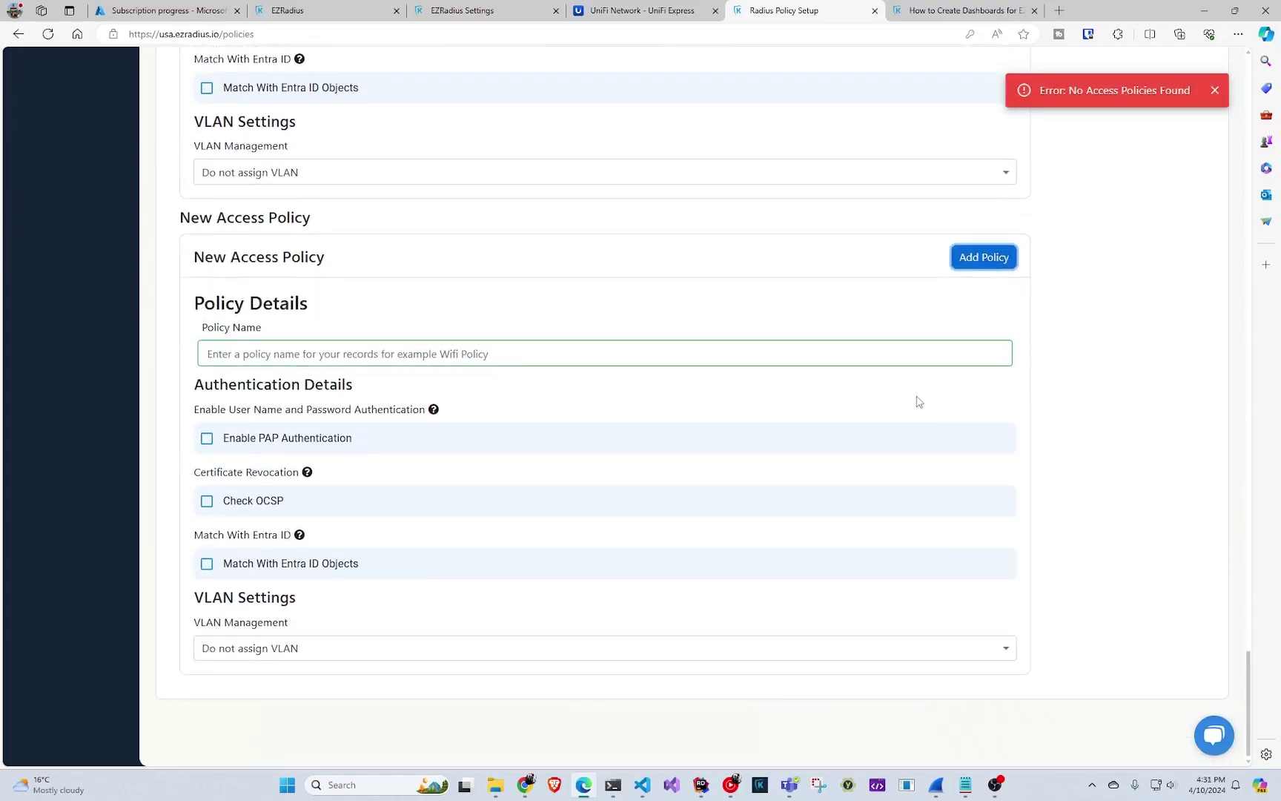
scroll(901, 427, "up", 3)
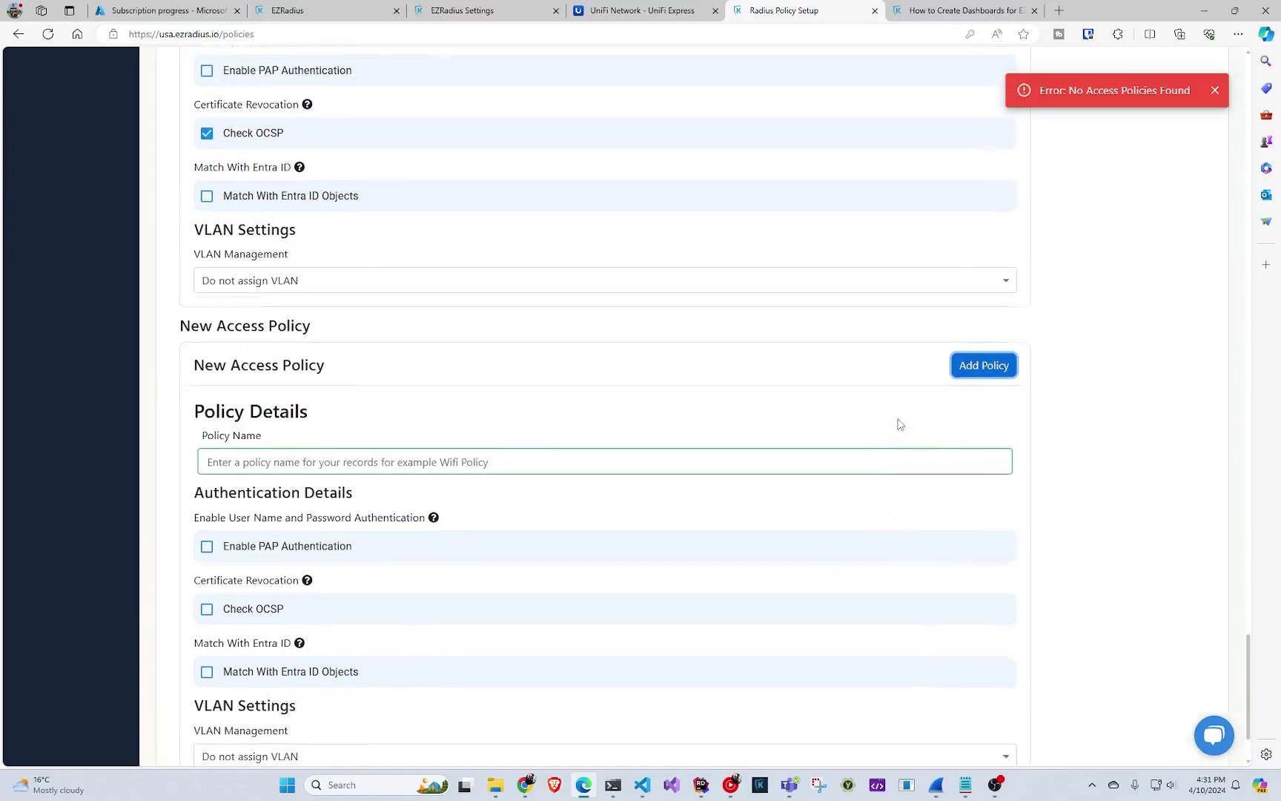
scroll(893, 431, "up", 15)
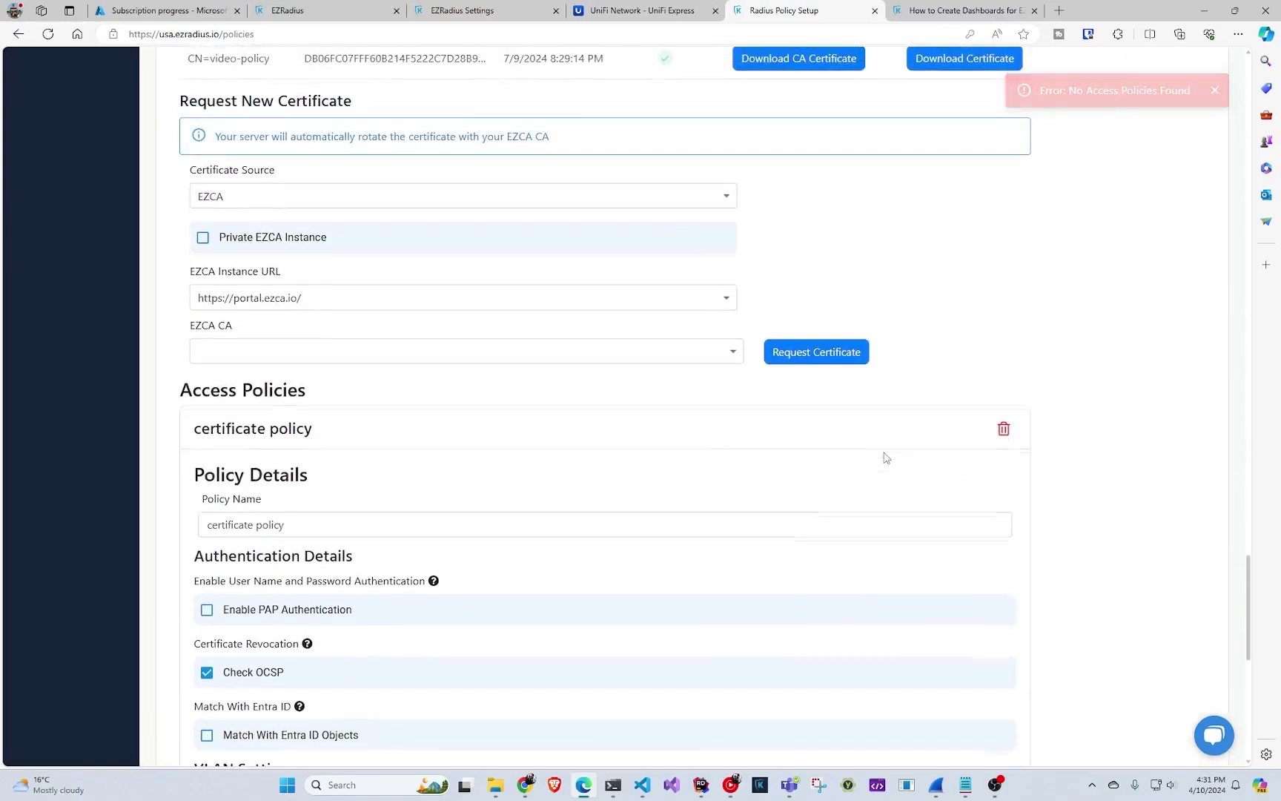
scroll(890, 449, "up", 3)
- Save video-policy and review it listed with three allowed IPs including 19.191.1.1
left_click(1164, 291)
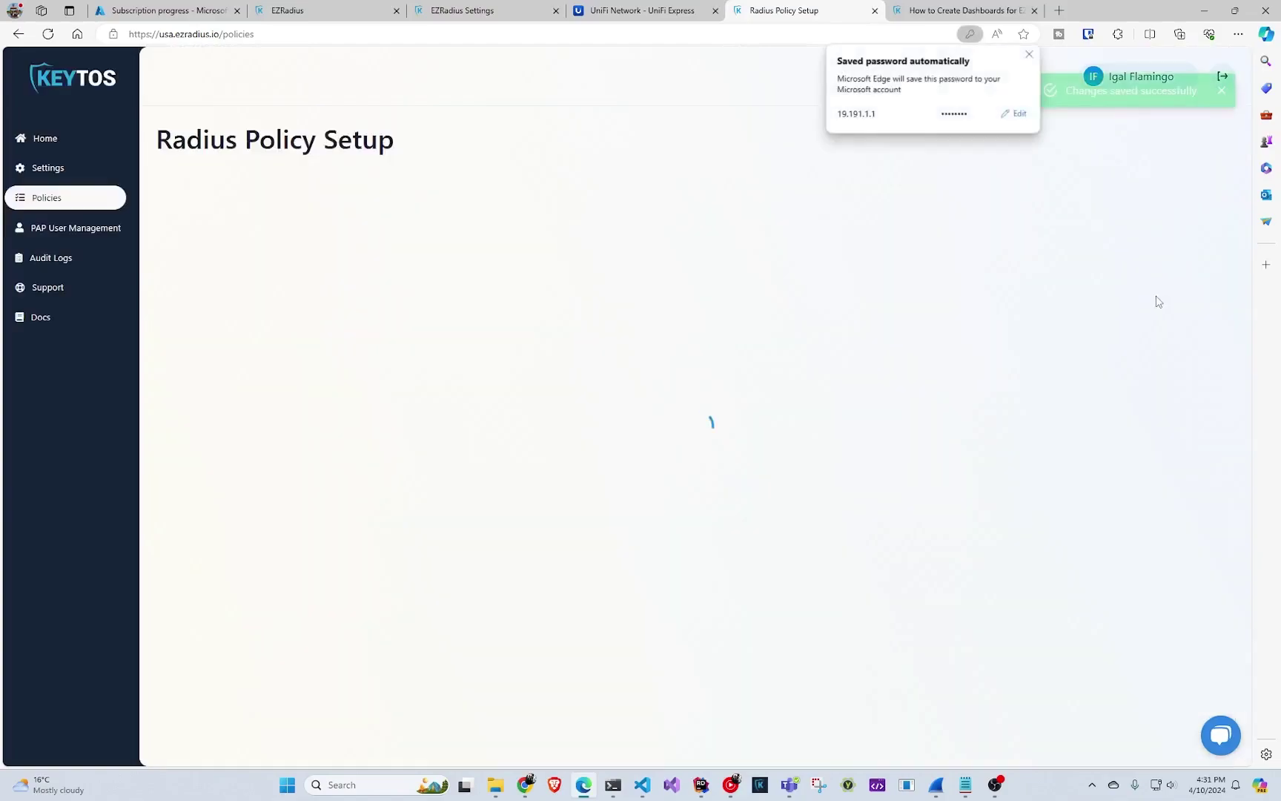
scroll(1048, 362, "down", 5)
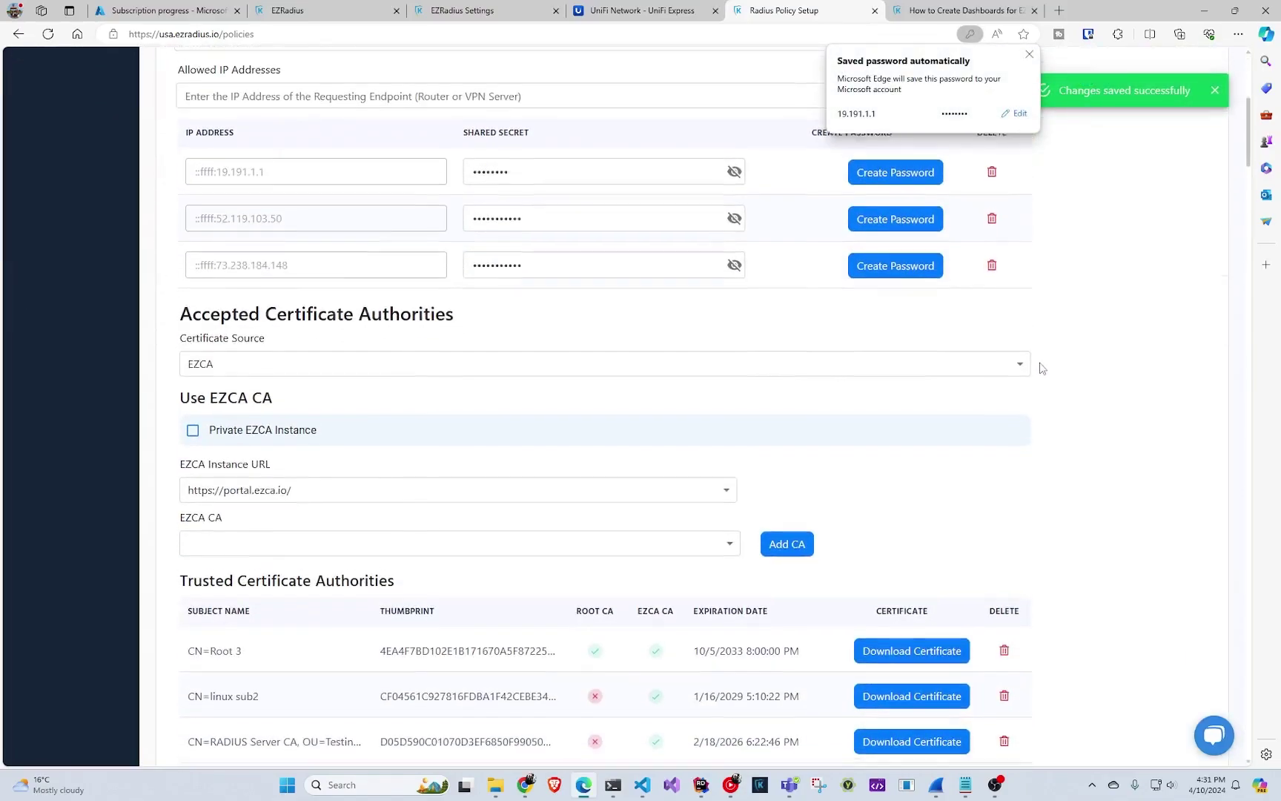
scroll(961, 338, "down", 11)
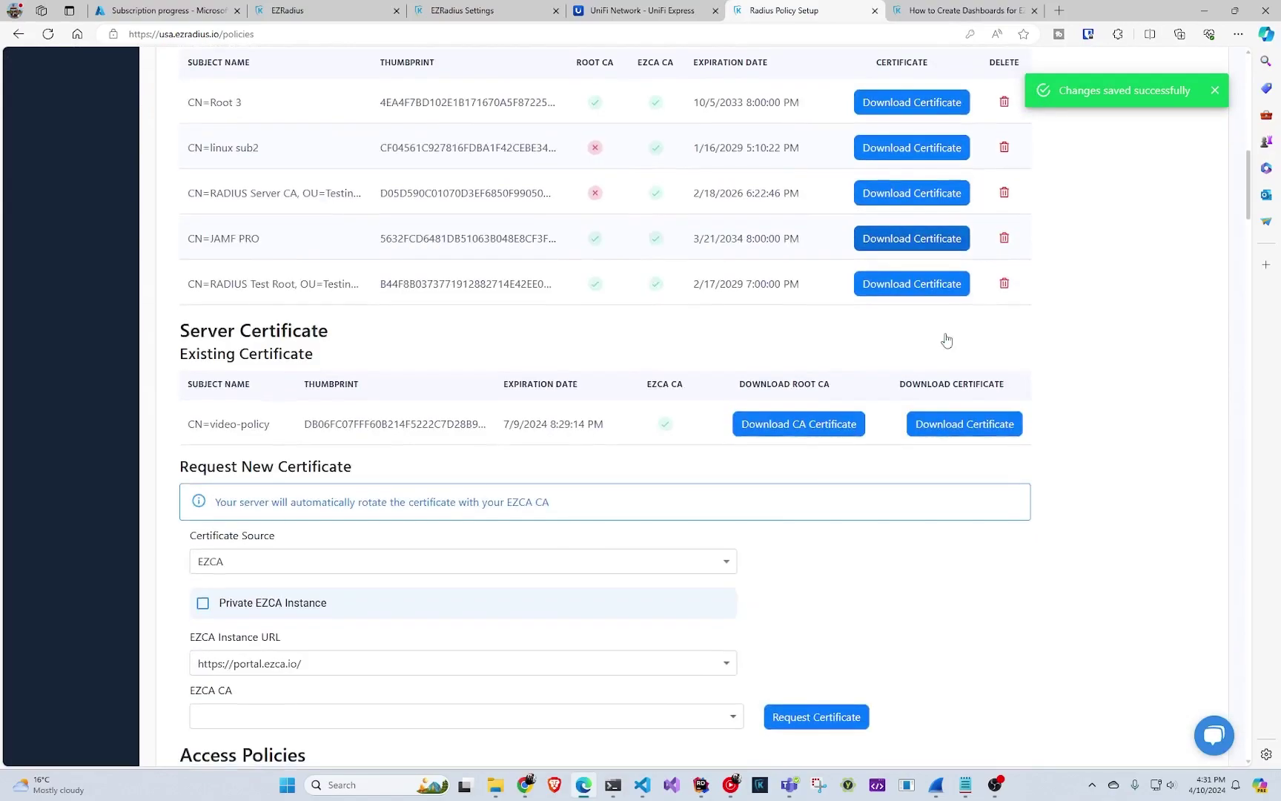
scroll(962, 338, "up", 15)
scroll(961, 338, "up", 1)
left_click(253, 284)
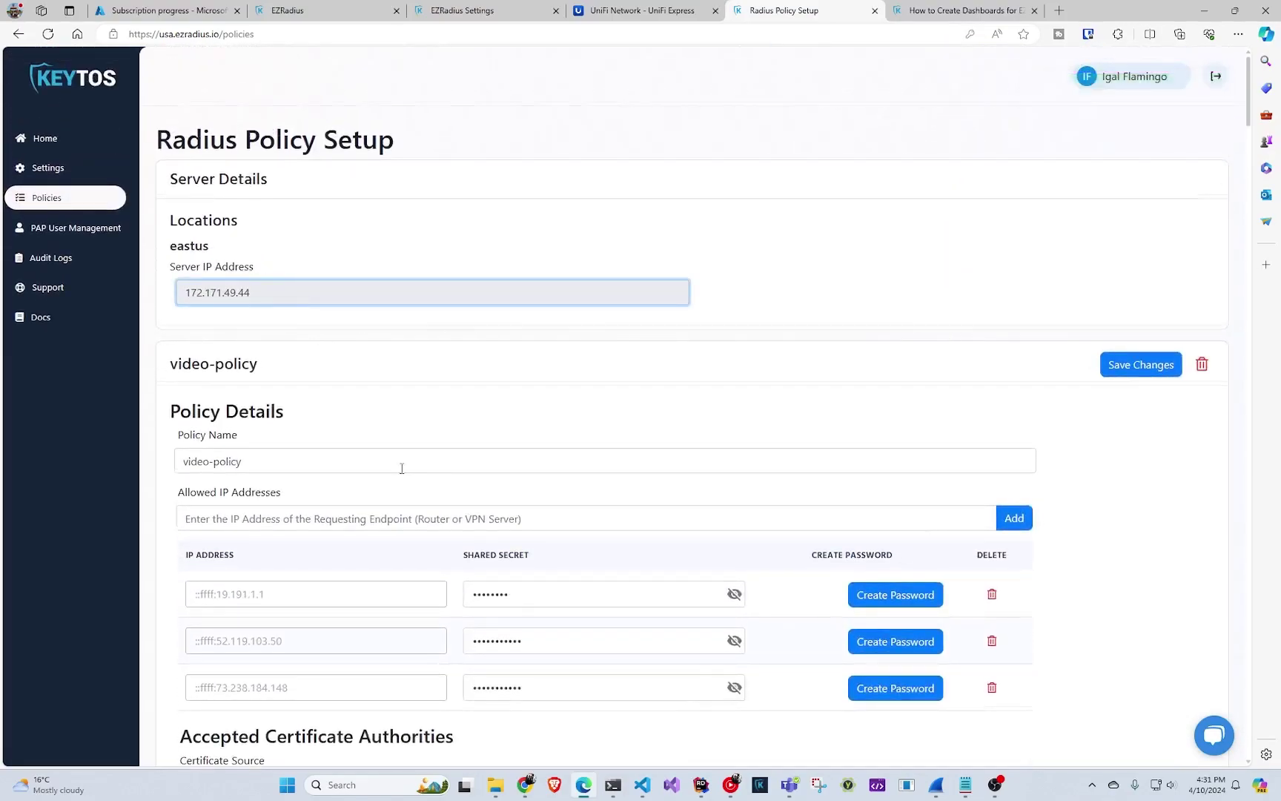
scroll(514, 398, "down", 4)
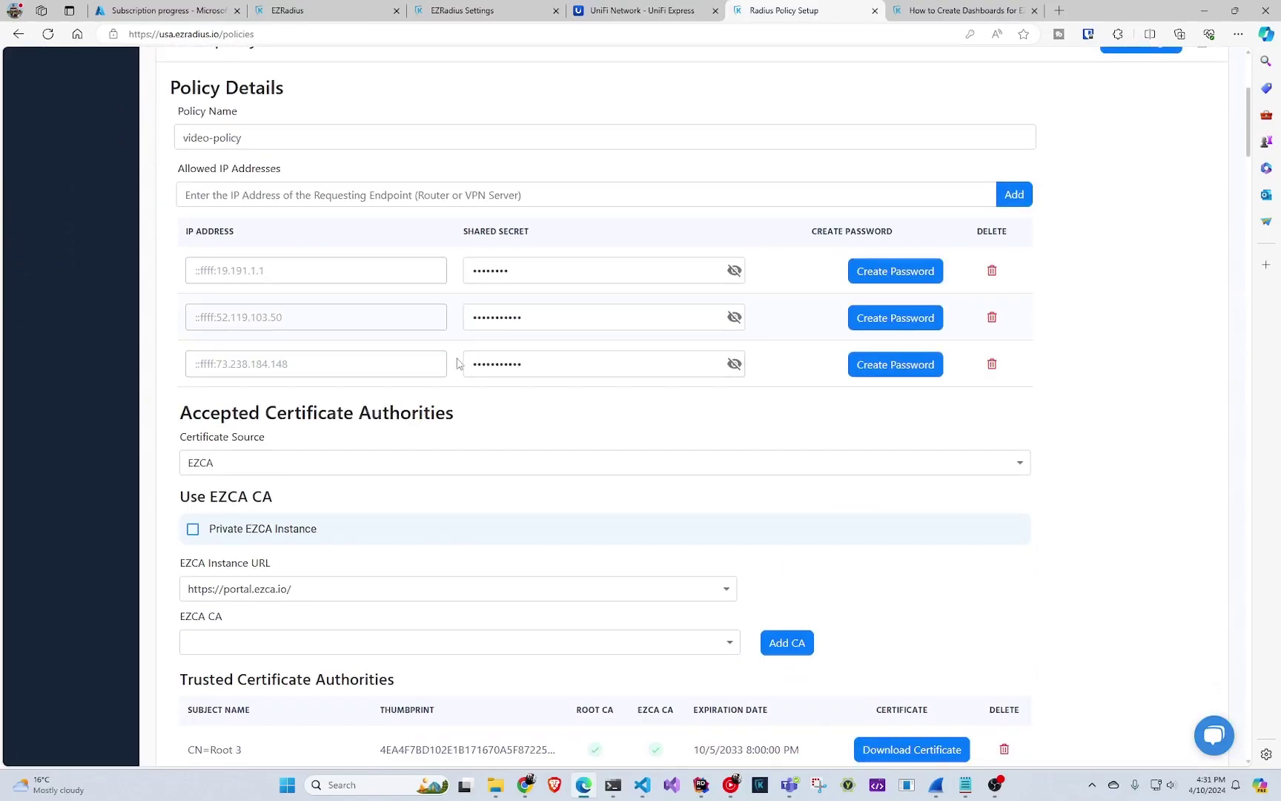
scroll(459, 445, "up", 4)
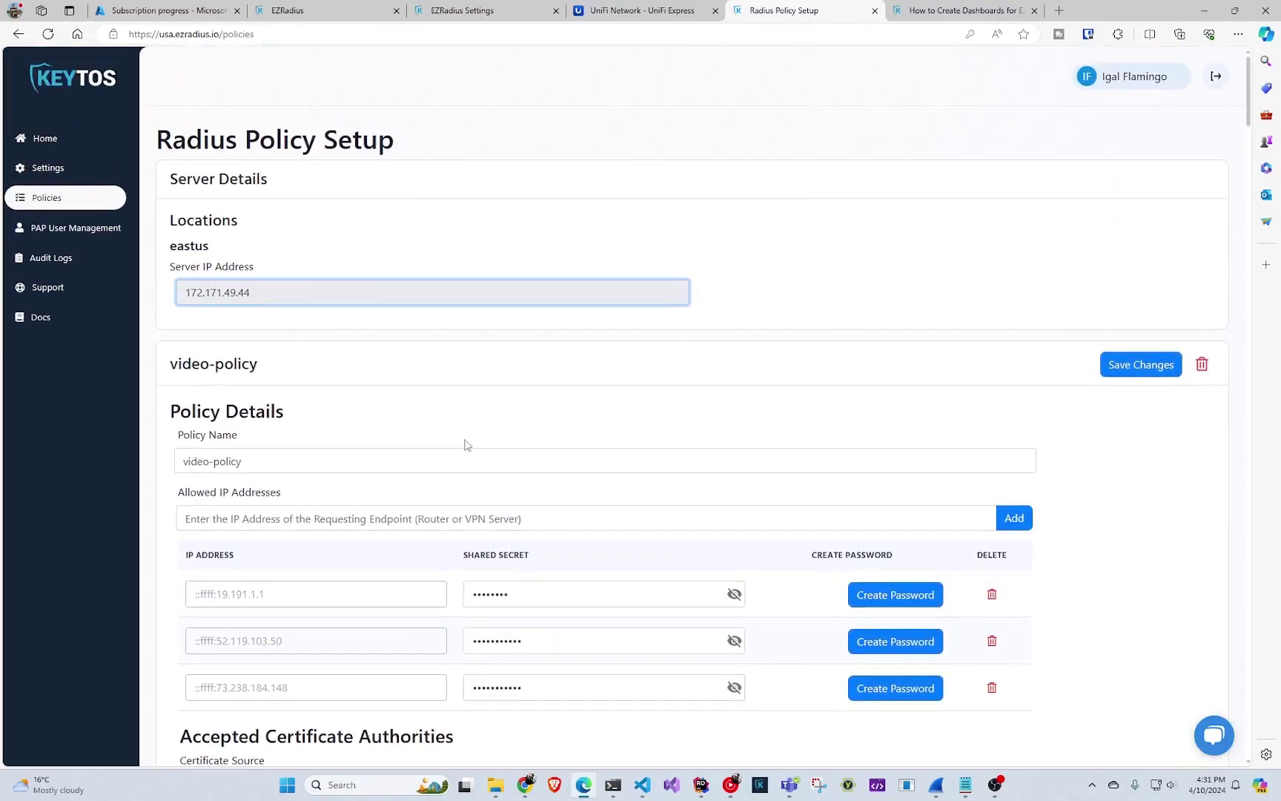